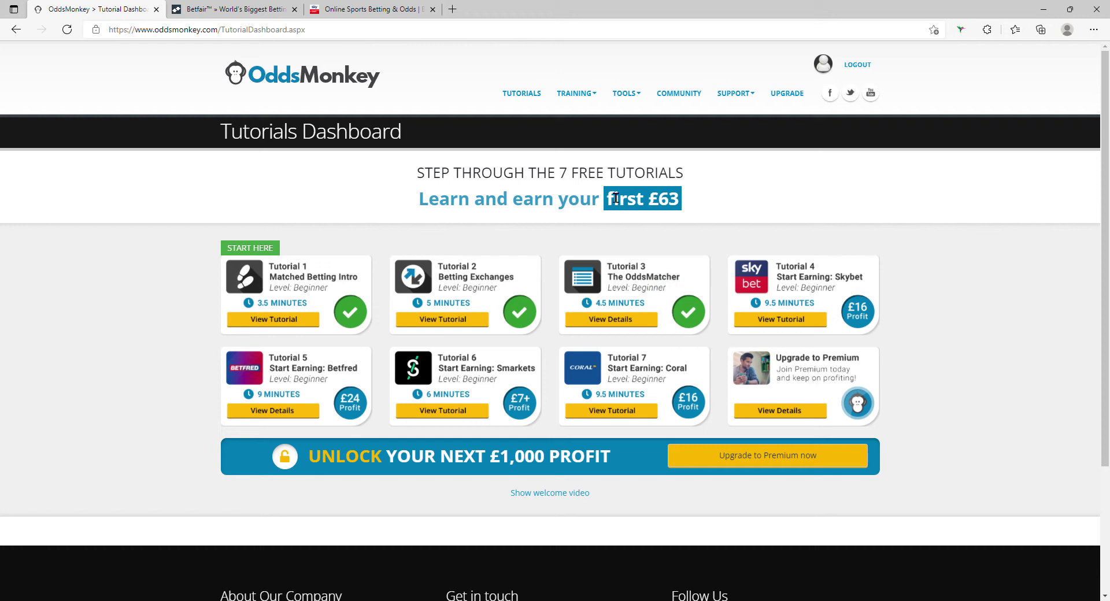
Open the Oddsmatcher, and from its page open the Profit Tracker
{"action": "mouse_move", "coordinate": [621, 102]}
{"action": "mouse_move", "coordinate": [617, 88]}
{"action": "left_click", "coordinate": [630, 122]}
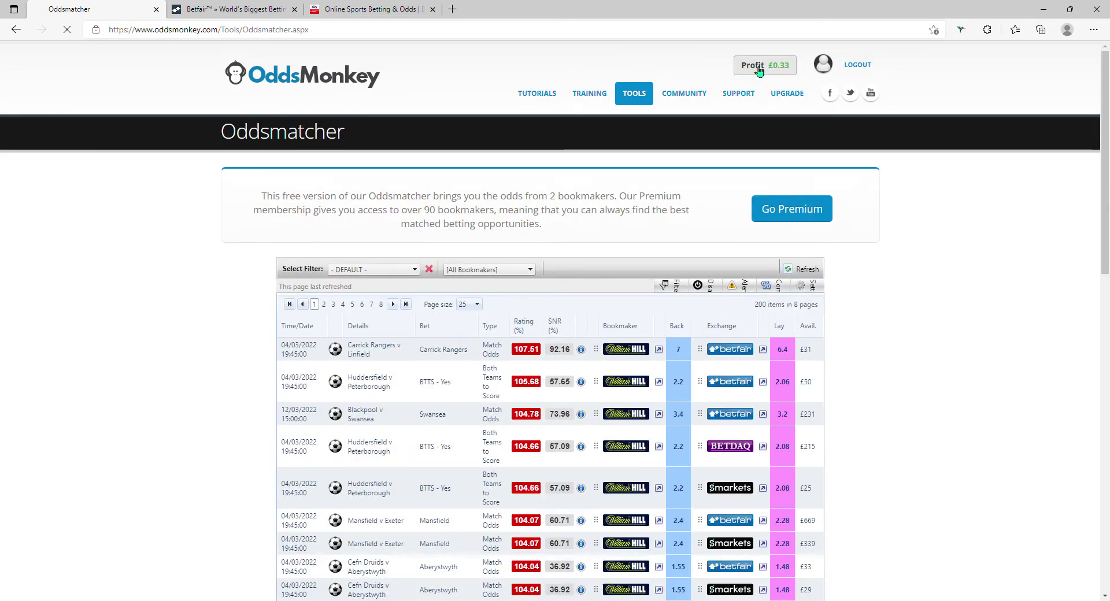
{"action": "left_click", "coordinate": [772, 68]}
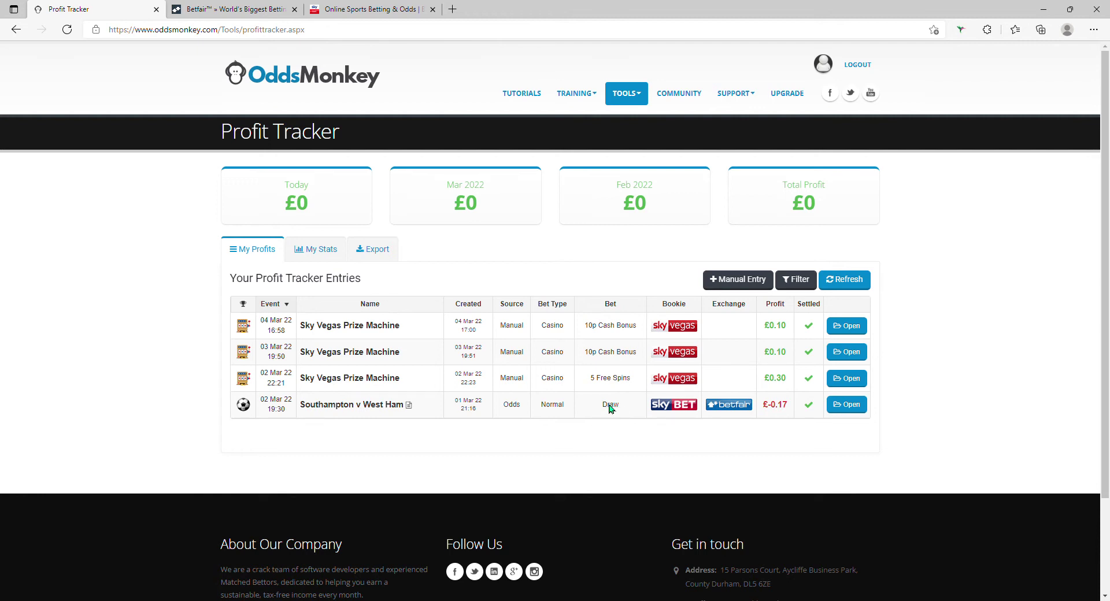
Review the settled Southampton v West Ham bet and its notes in the Profit Tracker, and close the entry
{"action": "left_click", "coordinate": [835, 406]}
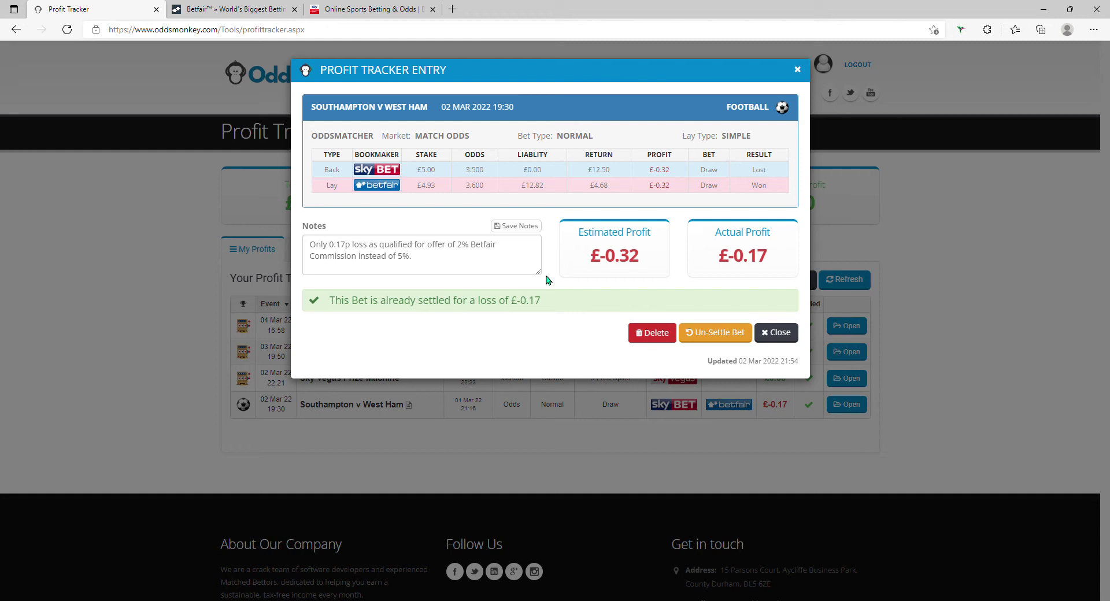
{"action": "left_click", "coordinate": [514, 228]}
{"action": "left_click", "coordinate": [775, 334]}
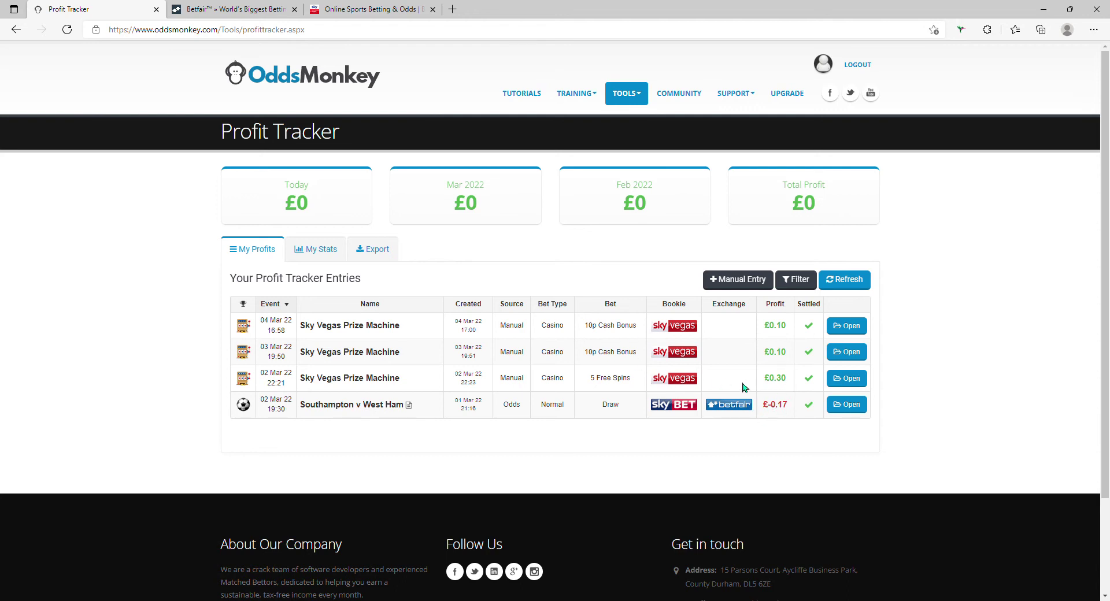
{"action": "scroll", "coordinate": [729, 391], "scroll_direction": "down", "scroll_amount": 1}
{"action": "scroll", "coordinate": [729, 391], "scroll_direction": "up", "scroll_amount": 1}
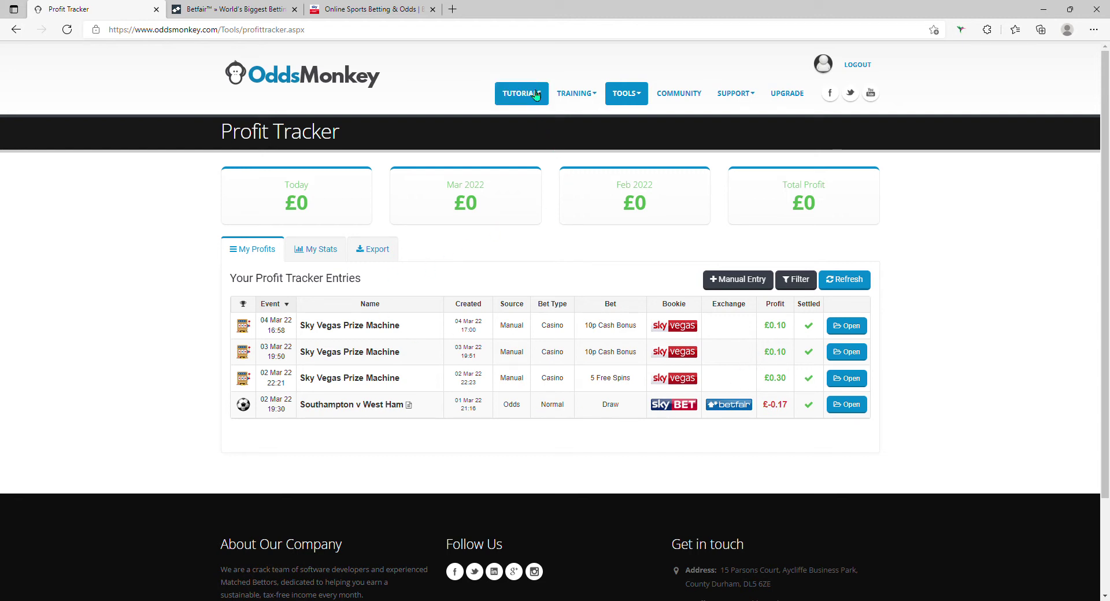
Filter the Oddsmatcher to show only Skybet as bookmaker and Betfair as exchange
{"action": "left_click", "coordinate": [630, 96]}
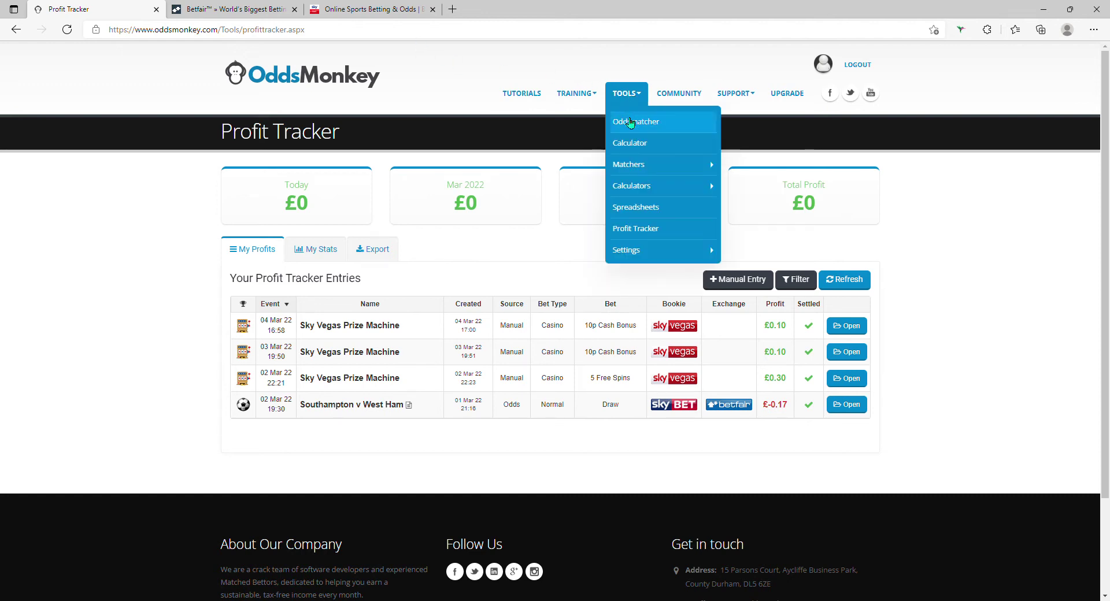
{"action": "left_click", "coordinate": [631, 123]}
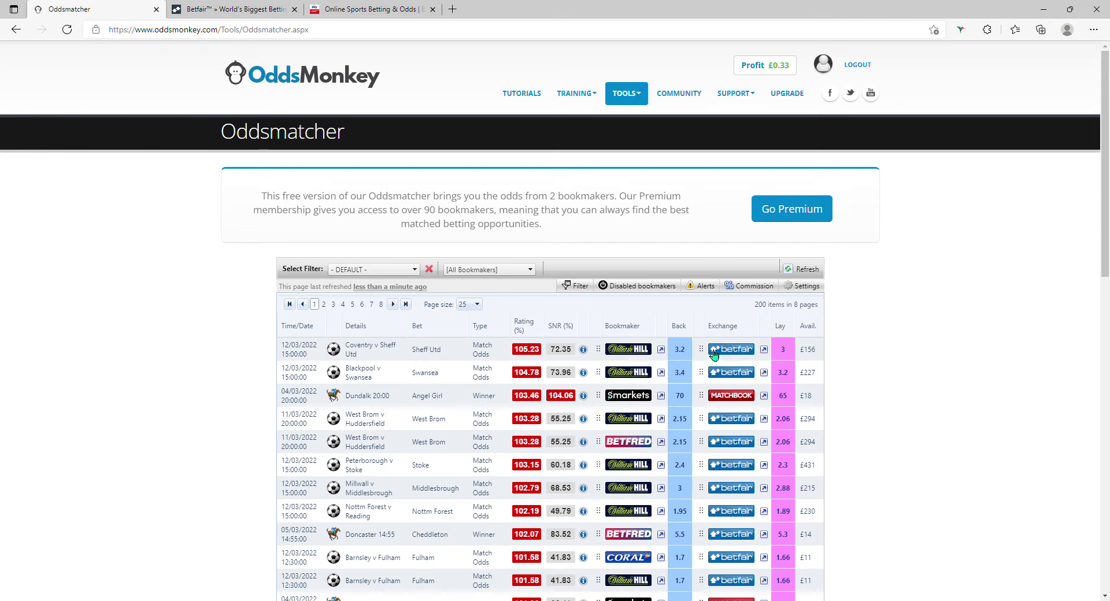
{"action": "left_click", "coordinate": [578, 290]}
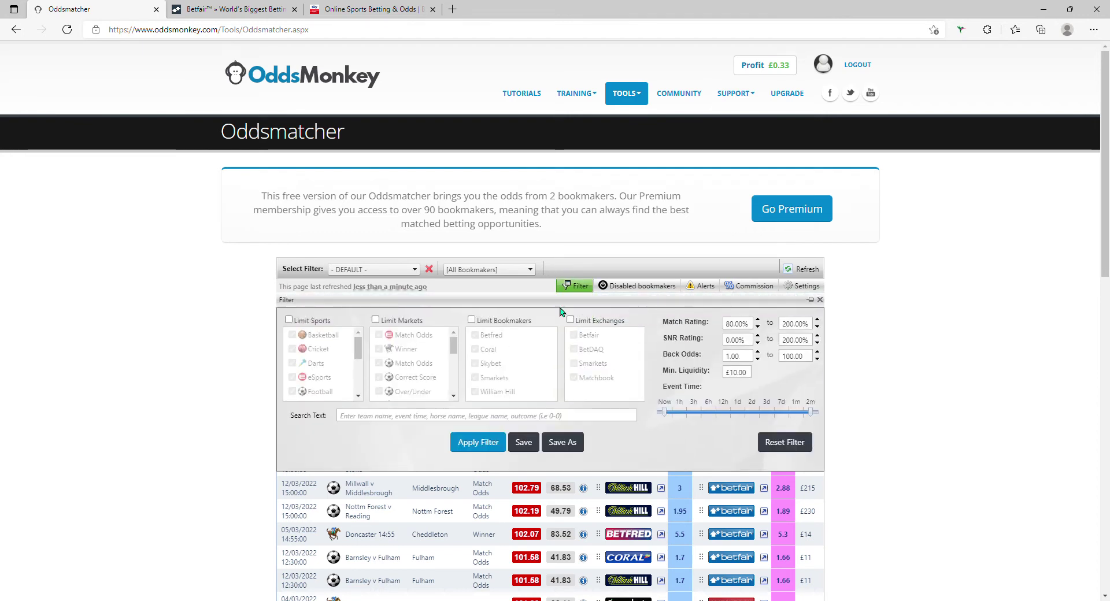
{"action": "left_click", "coordinate": [471, 319]}
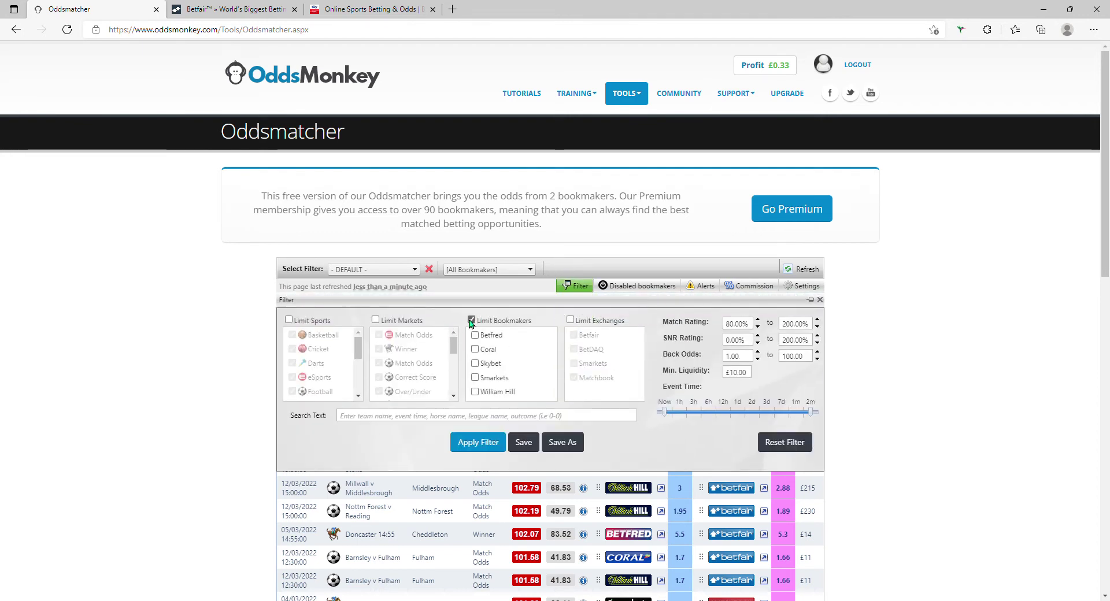
{"action": "left_click", "coordinate": [475, 364]}
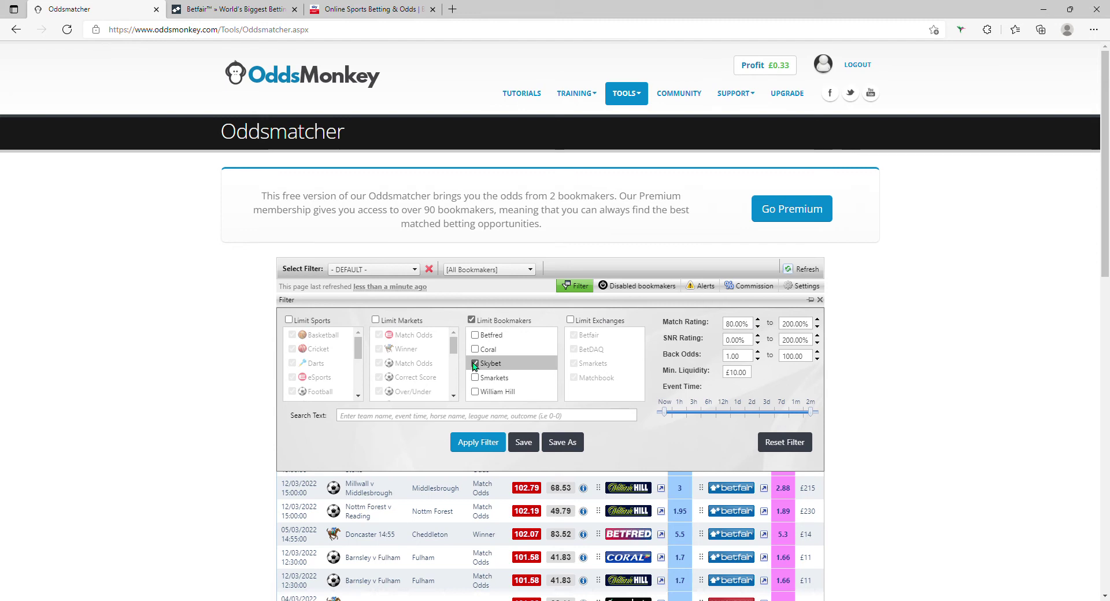
{"action": "left_click", "coordinate": [570, 319]}
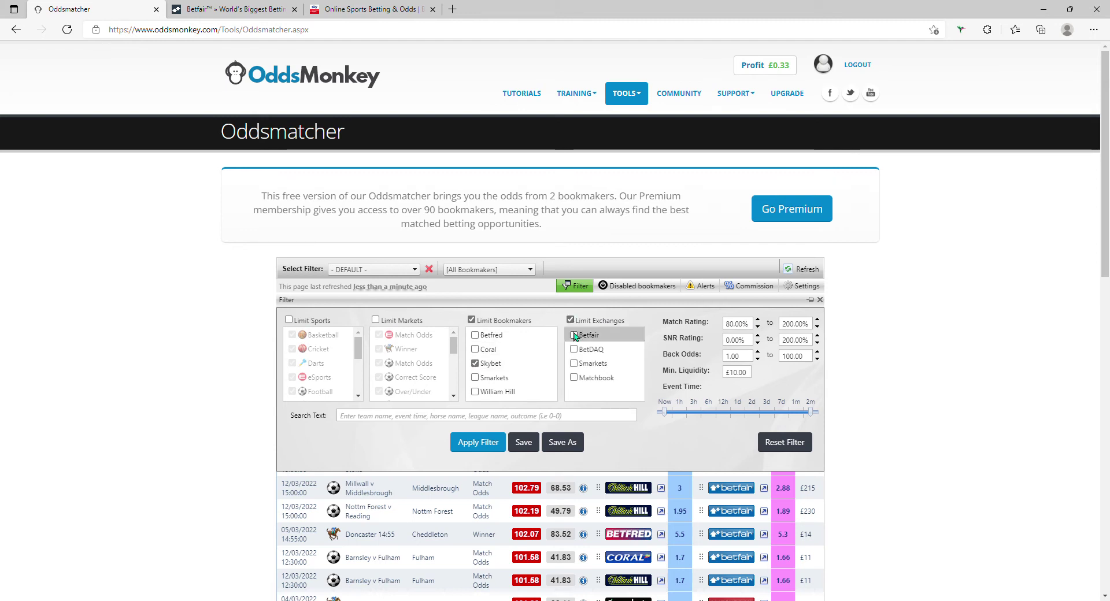
{"action": "left_click", "coordinate": [573, 335]}
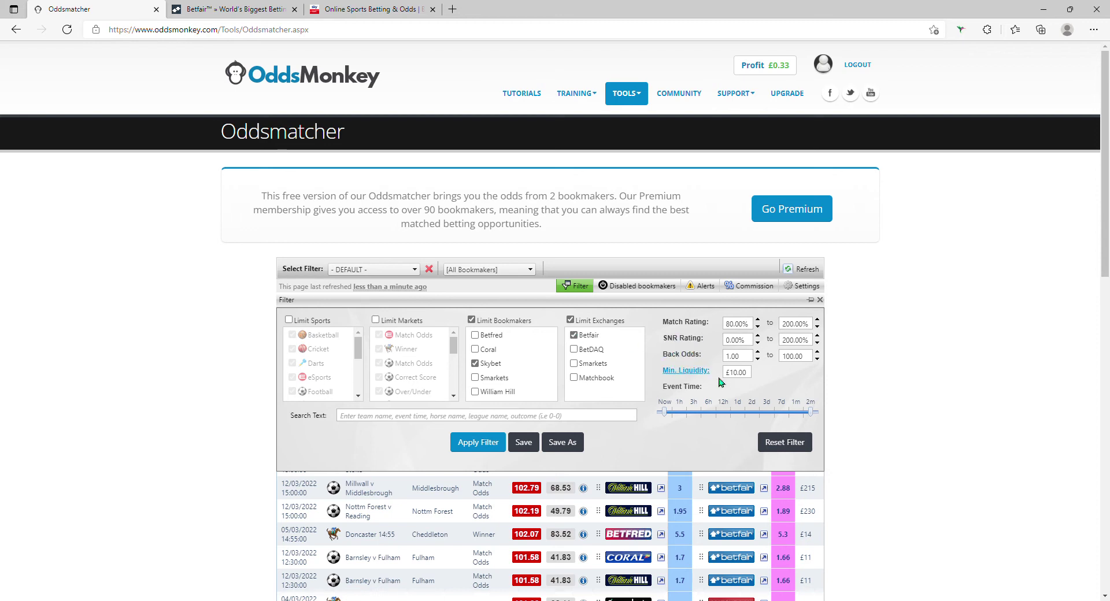
{"action": "left_click", "coordinate": [485, 446]}
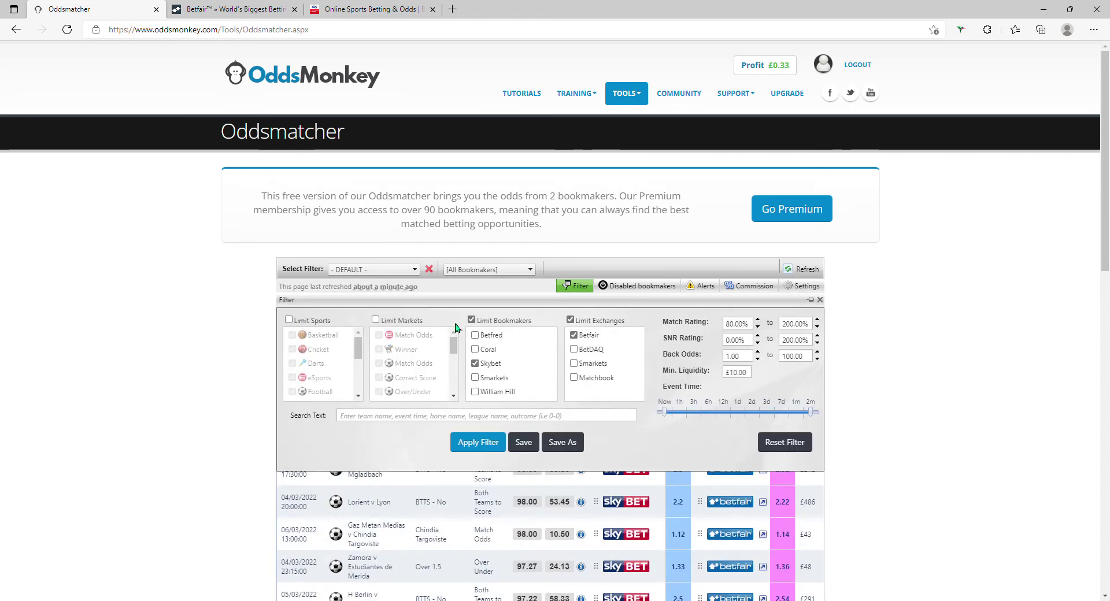
{"action": "left_click", "coordinate": [821, 300]}
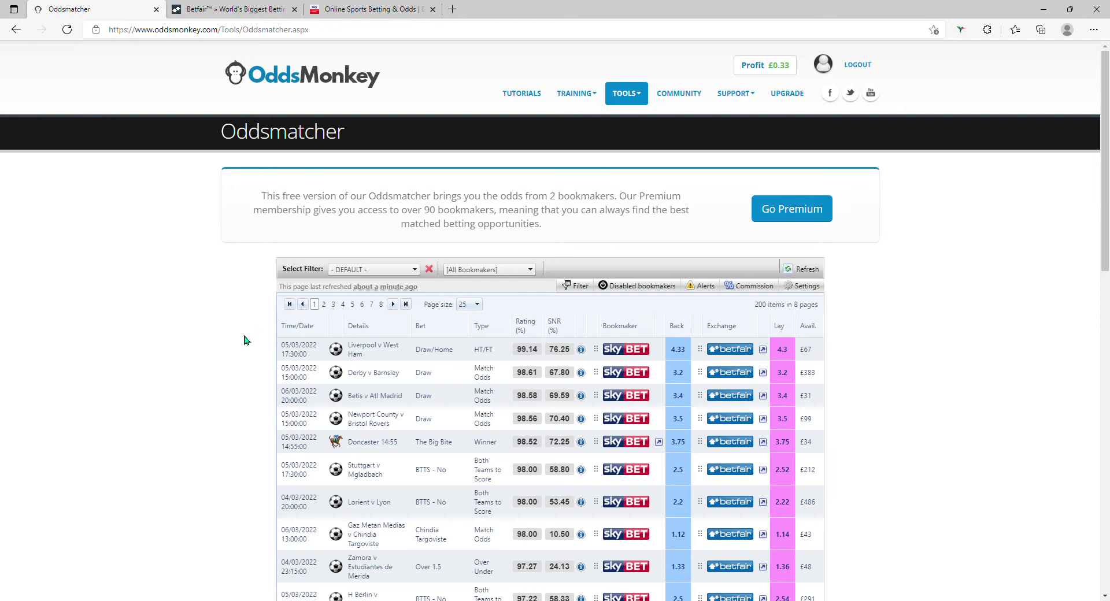
Examine the match information and normal bet calculation for Liverpool v West Ham, Draw/Home, and close it
{"action": "scroll", "coordinate": [244, 340], "scroll_direction": "down", "scroll_amount": 2}
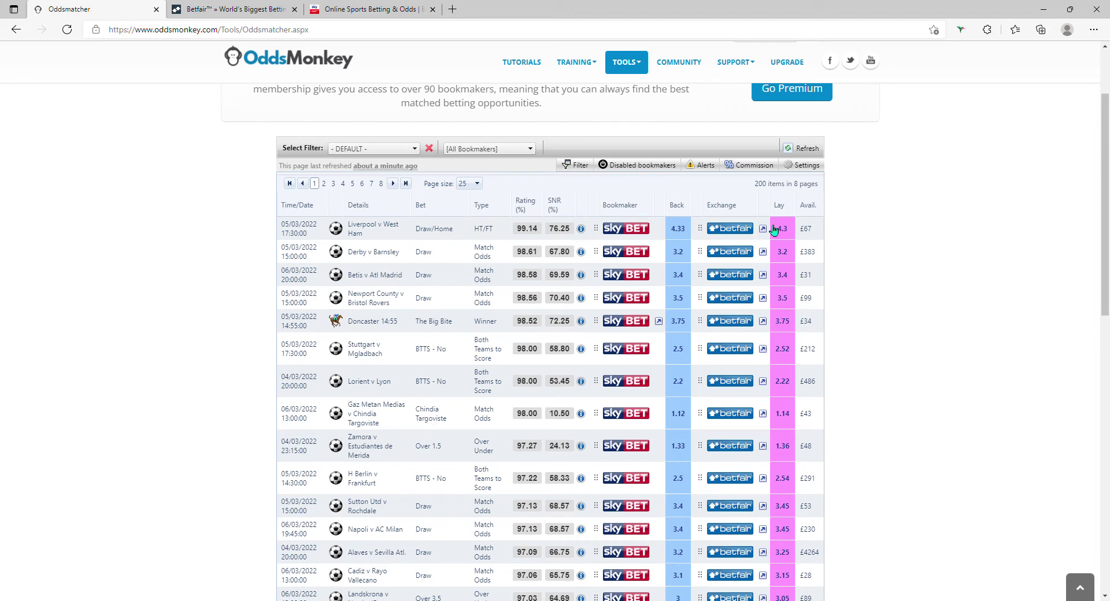
{"action": "left_click", "coordinate": [583, 230]}
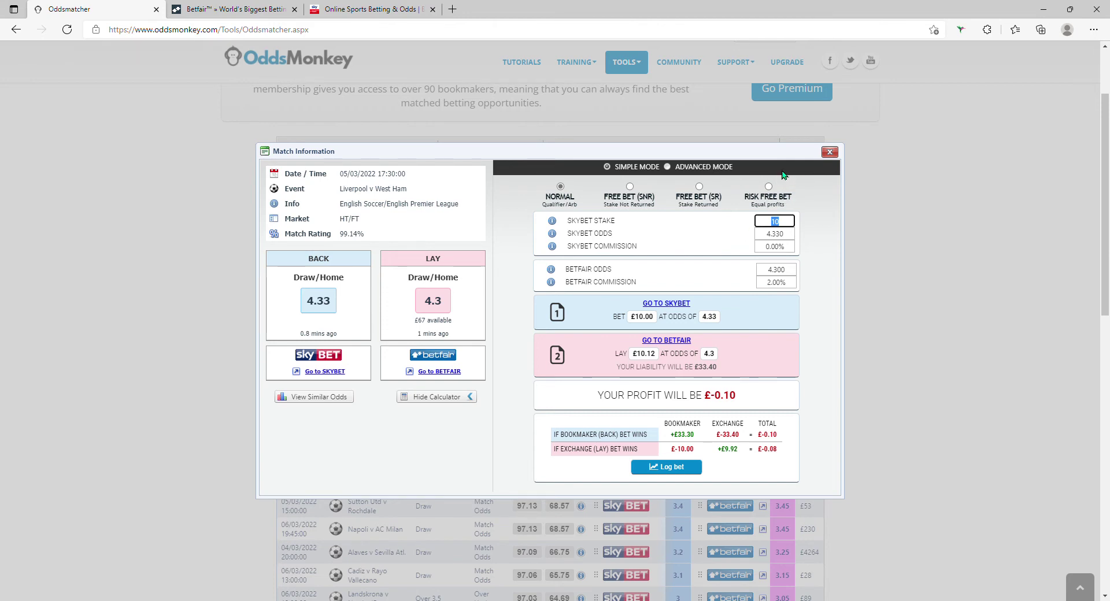
{"action": "left_click", "coordinate": [828, 153]}
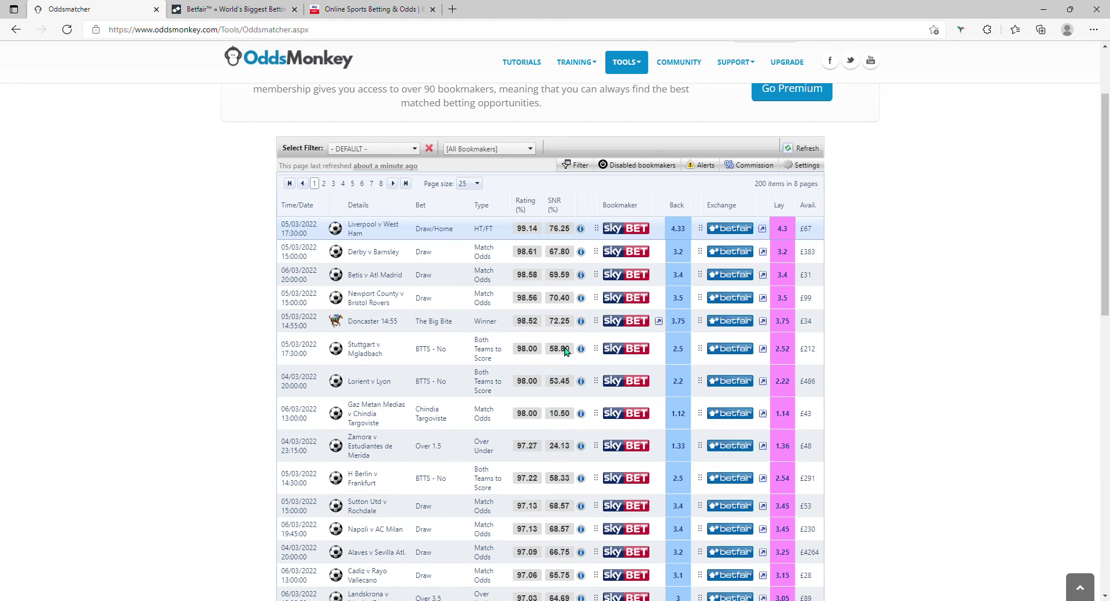
Sort the matches by SNR rating and calculate a £20 stake-not-returned free bet on Aurora Thunder in the Kelso 14:05
{"action": "left_click", "coordinate": [555, 204]}
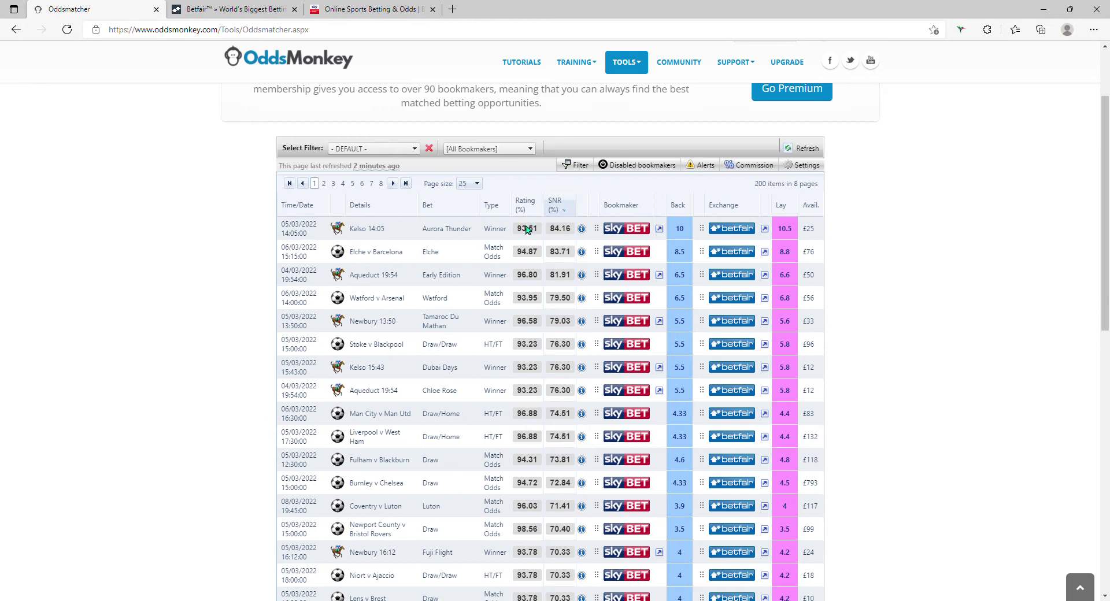
{"action": "left_click", "coordinate": [582, 228]}
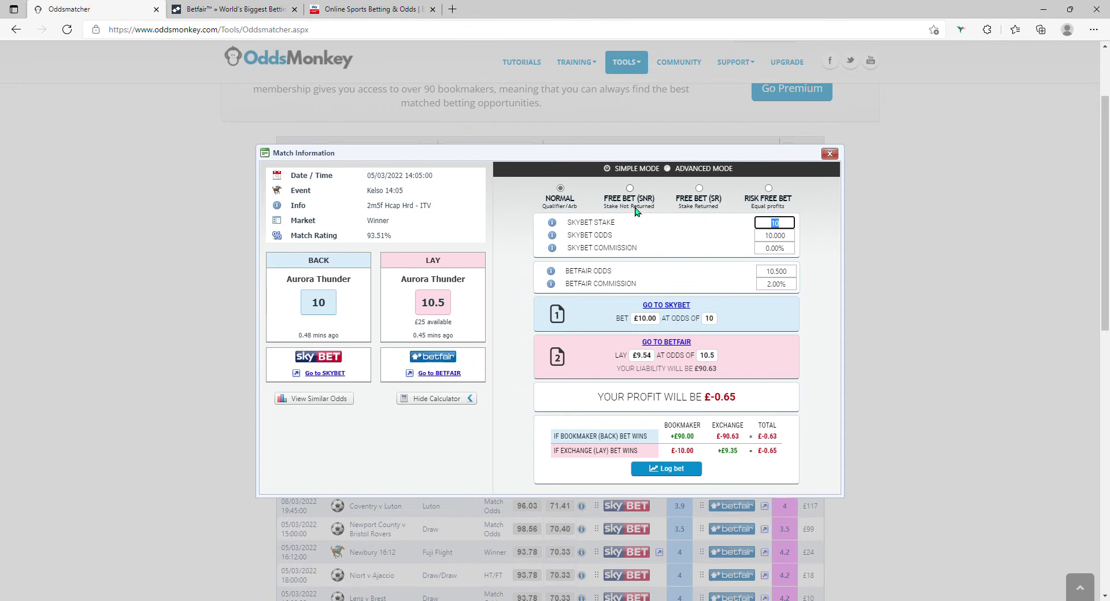
{"action": "left_click", "coordinate": [630, 189]}
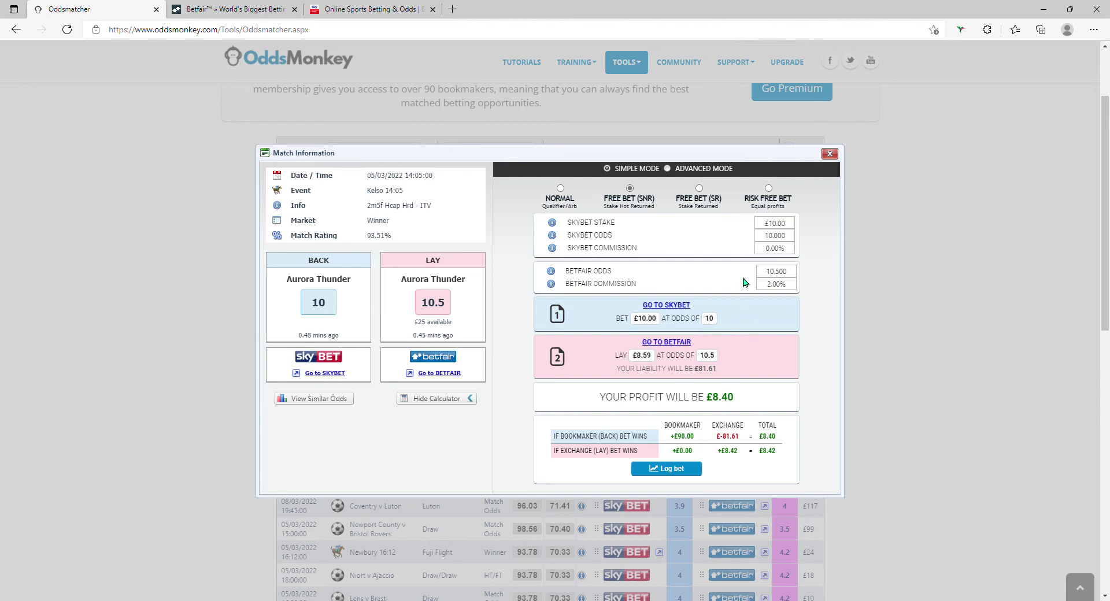
{"action": "left_click", "coordinate": [770, 225]}
{"action": "type", "text": "20"}
{"action": "key", "text": "Tab"}
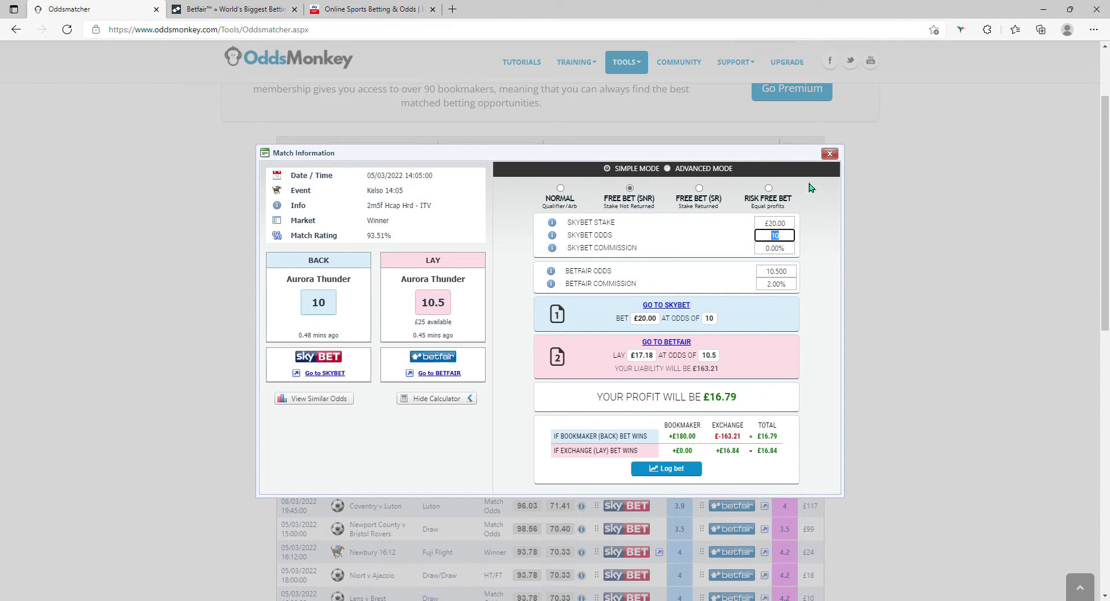
{"action": "left_click", "coordinate": [828, 154]}
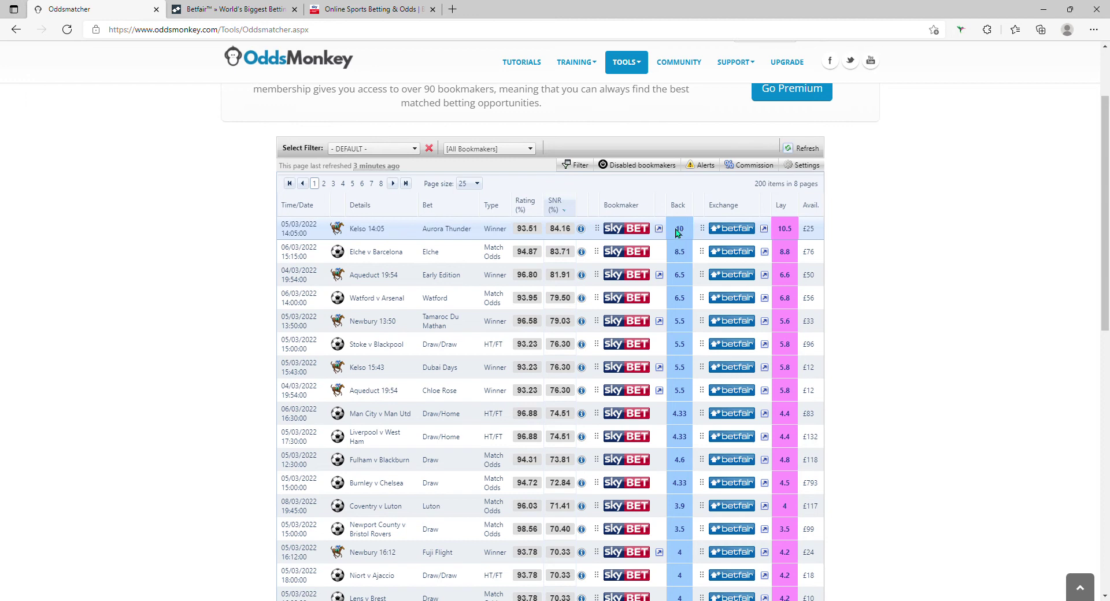
Compare the normal and stake-not-returned free bet calculations for Elche in Elche v Barcelona, and close the match information
{"action": "left_click", "coordinate": [582, 251]}
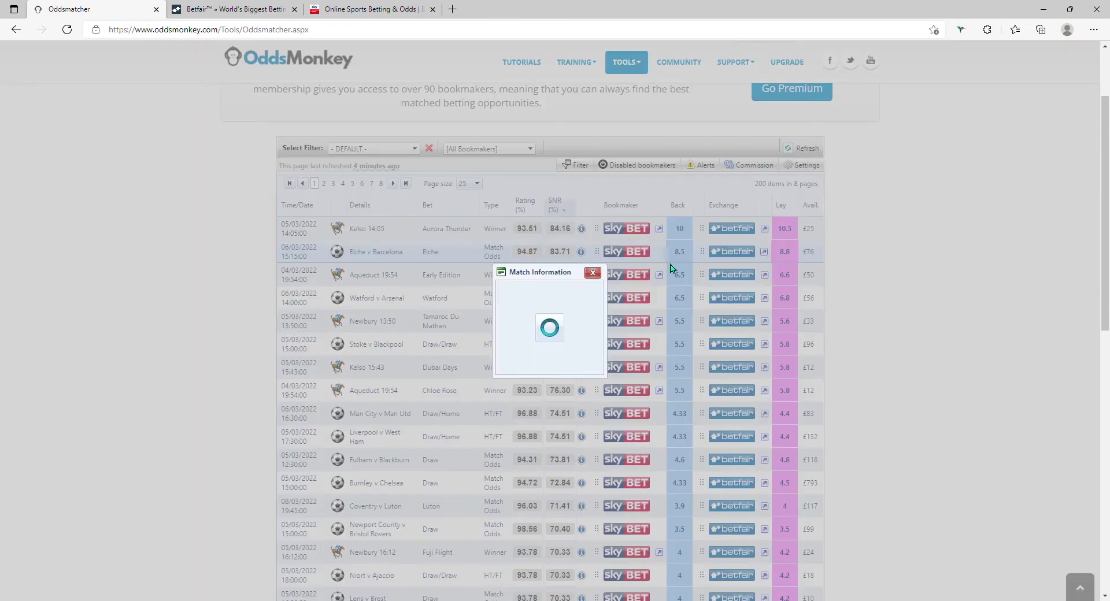
{"action": "left_click", "coordinate": [631, 202]}
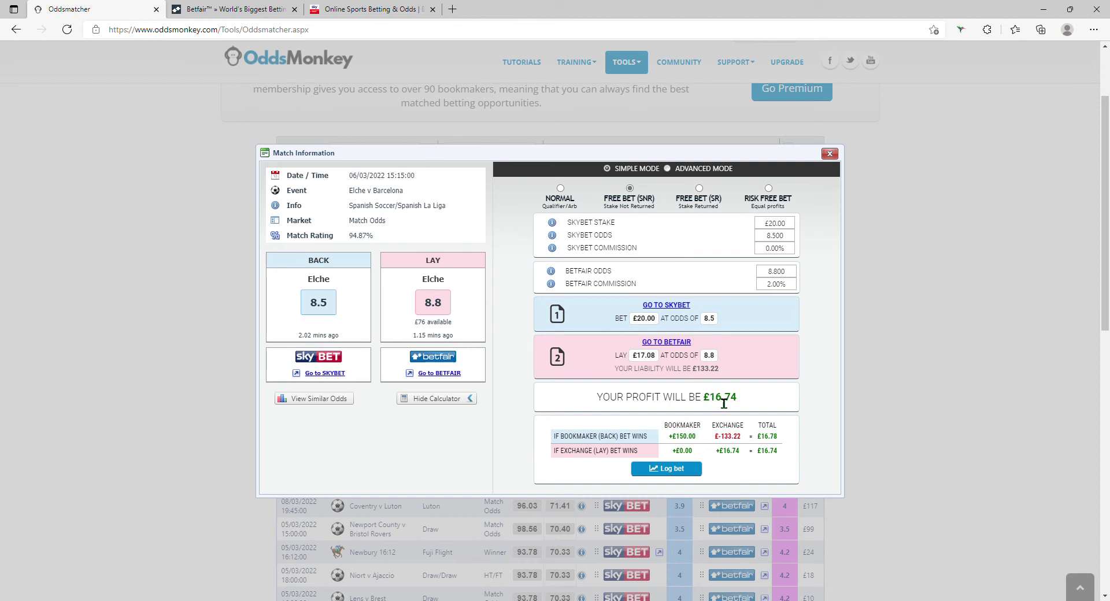
{"action": "left_click", "coordinate": [828, 155]}
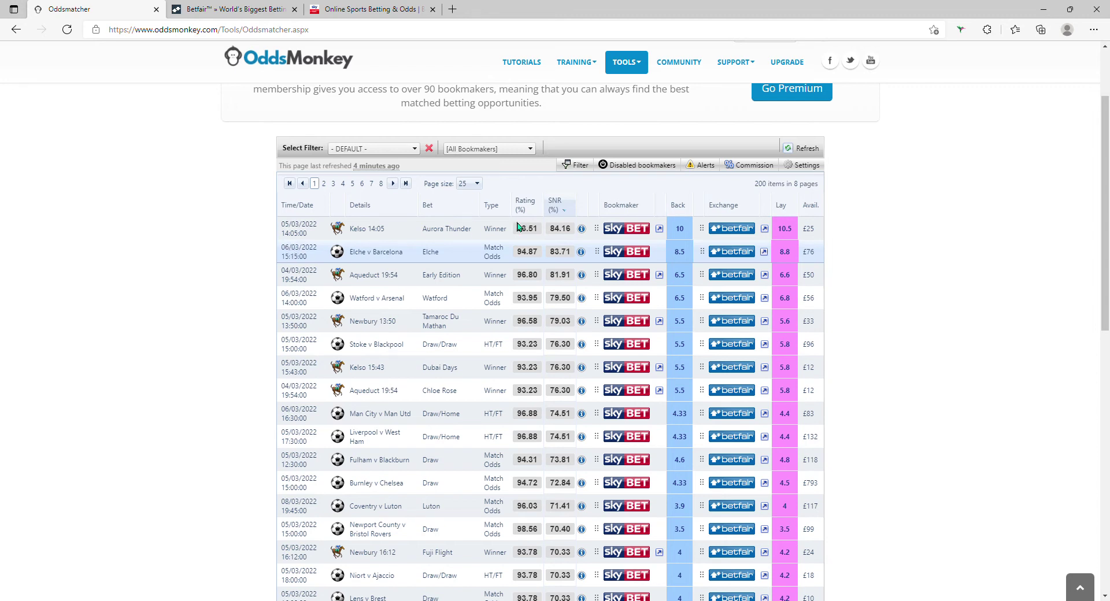
{"action": "left_click", "coordinate": [581, 252]}
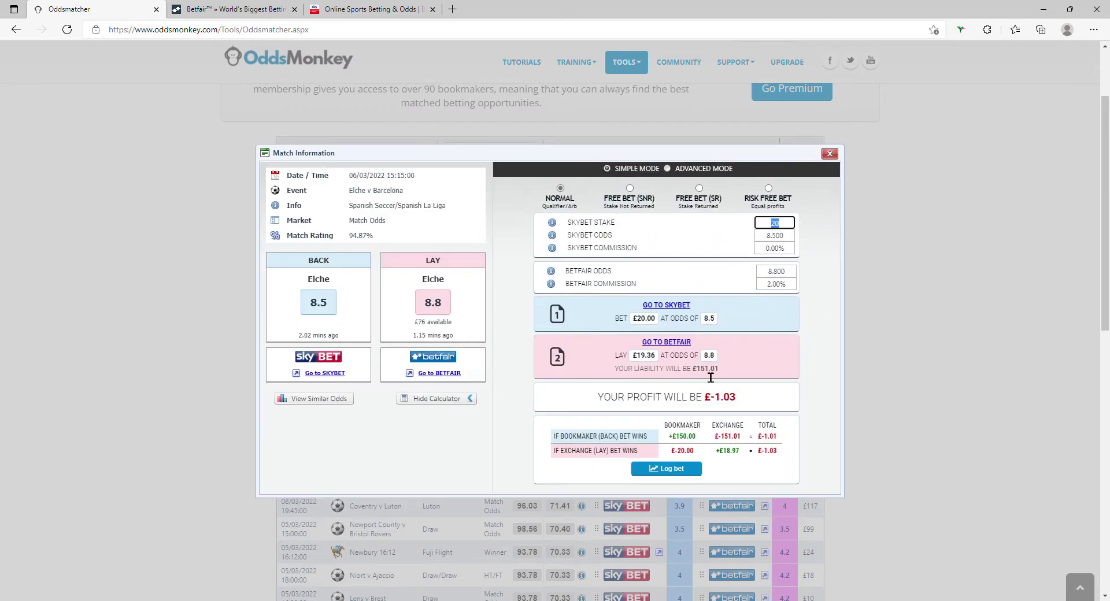
{"action": "left_click", "coordinate": [627, 193]}
{"action": "left_click", "coordinate": [629, 189]}
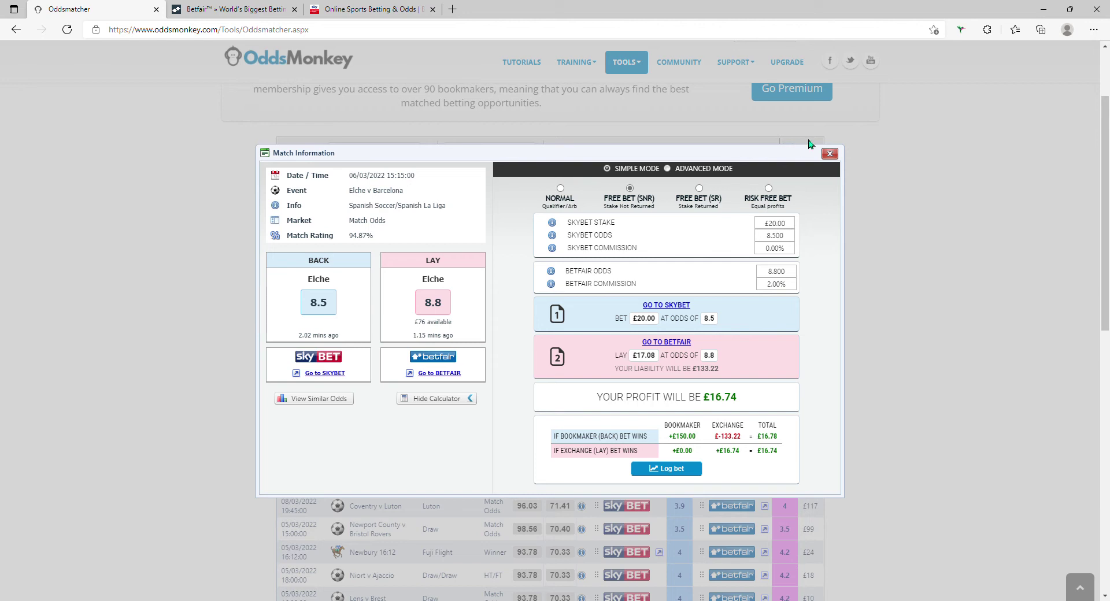
{"action": "left_click", "coordinate": [830, 154]}
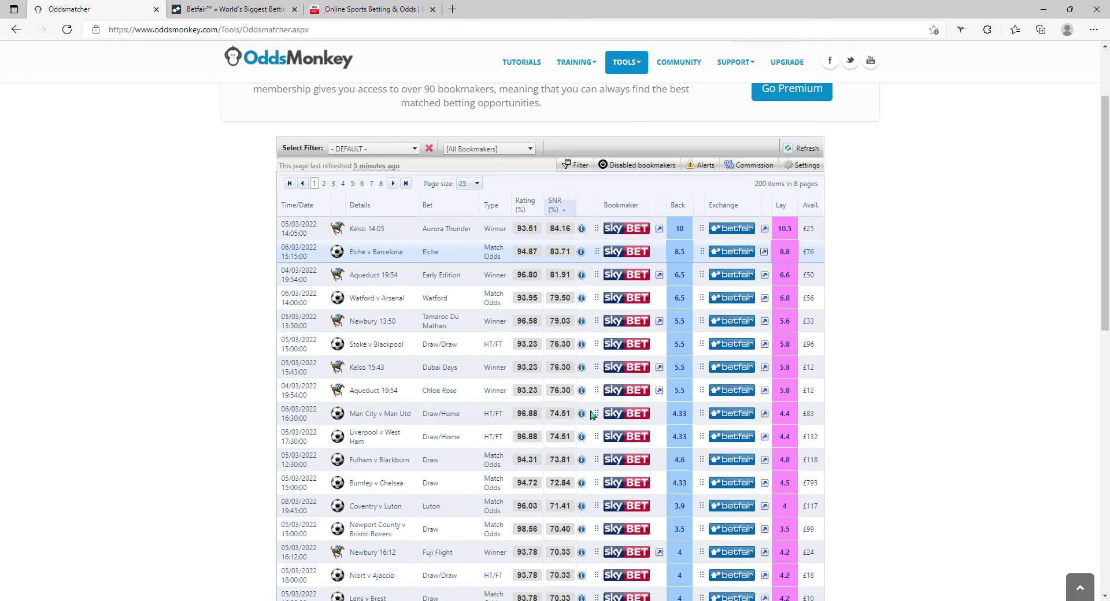
Check the stake-not-returned free bet calculation for Man City v Man Utd, Draw/Home, and close the match information
{"action": "left_click", "coordinate": [582, 413]}
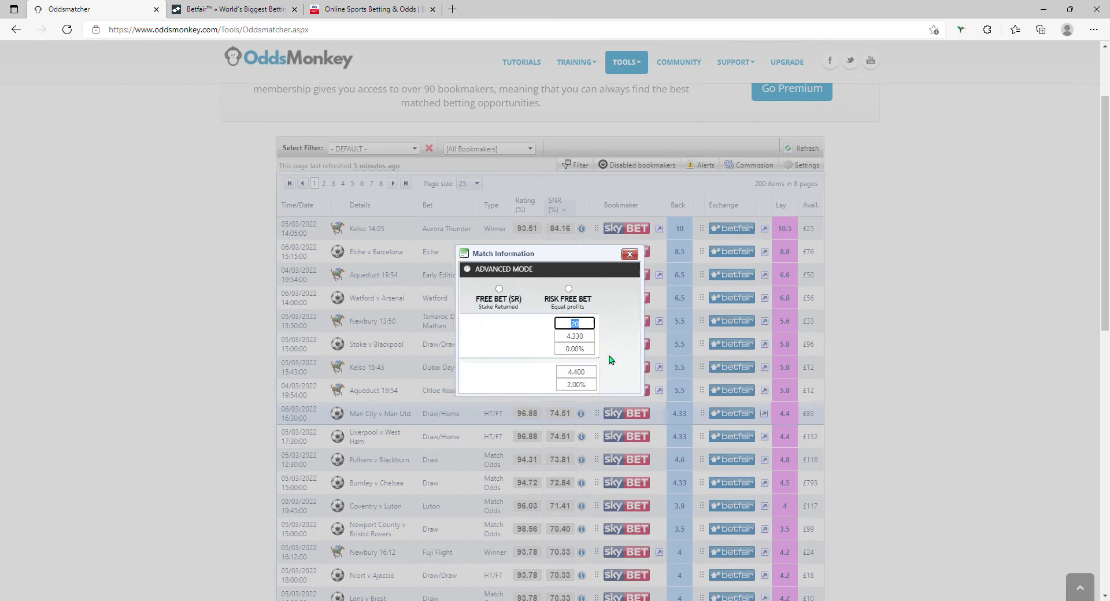
{"action": "left_click", "coordinate": [624, 193]}
{"action": "left_click", "coordinate": [630, 189]}
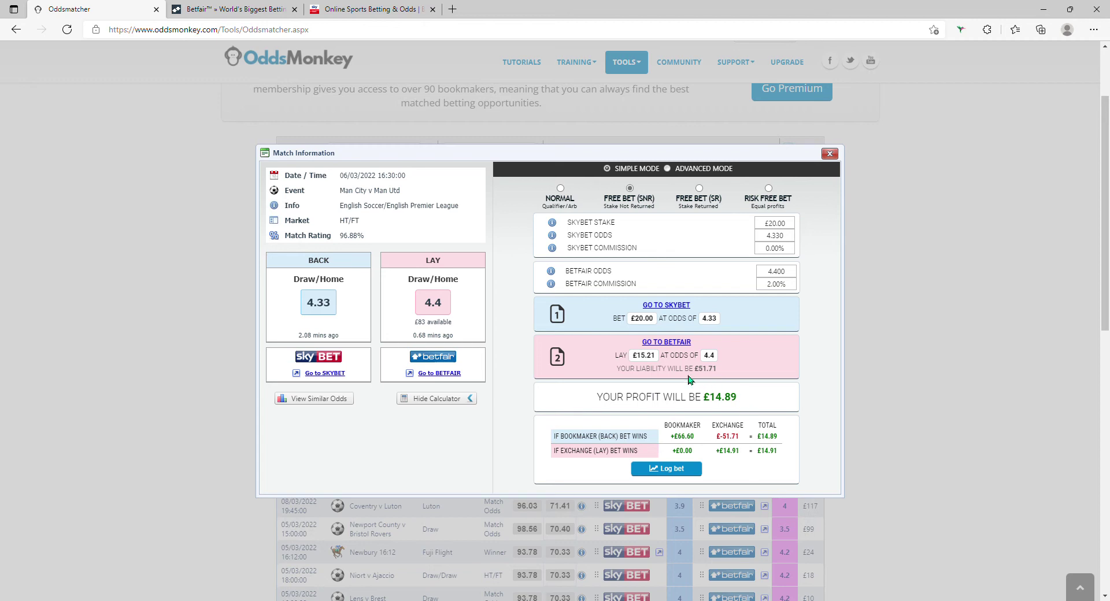
{"action": "left_click", "coordinate": [774, 237]}
{"action": "left_click", "coordinate": [829, 153]}
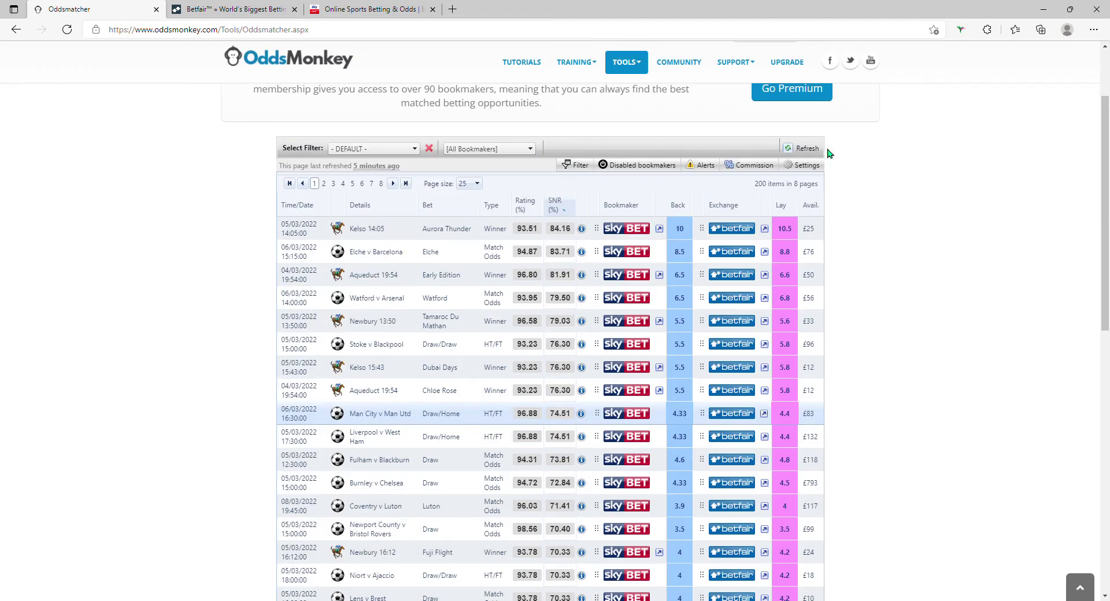
Check the available free bets on Sky Bet and the account balance on Betfair, and return to the Oddsmatcher
{"action": "left_click", "coordinate": [345, 7]}
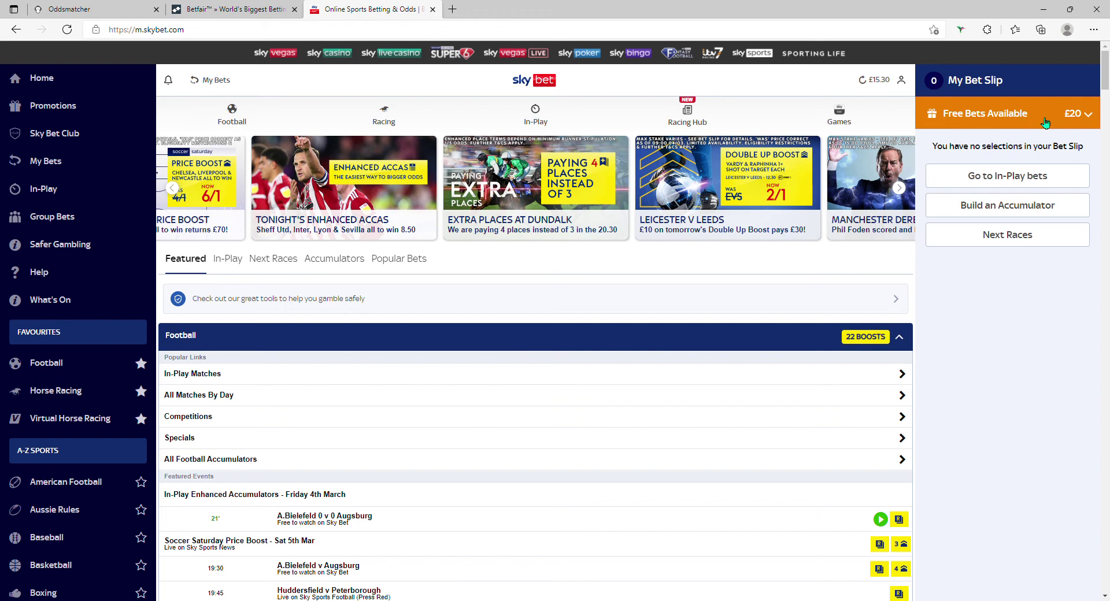
{"action": "left_click", "coordinate": [1092, 116]}
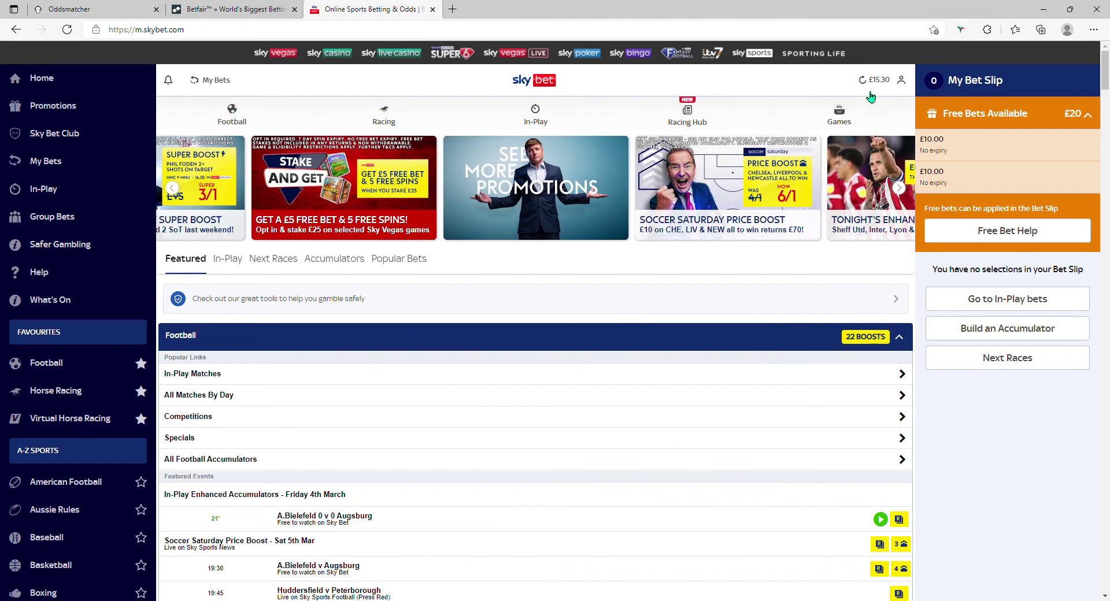
{"action": "left_click", "coordinate": [226, 9]}
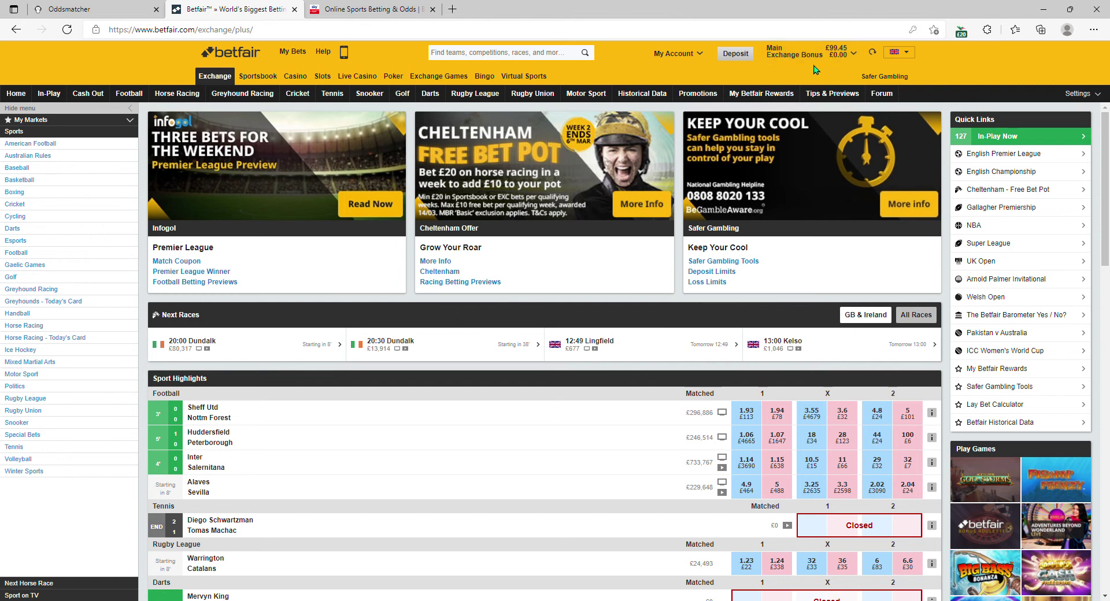
{"action": "left_click", "coordinate": [82, 7]}
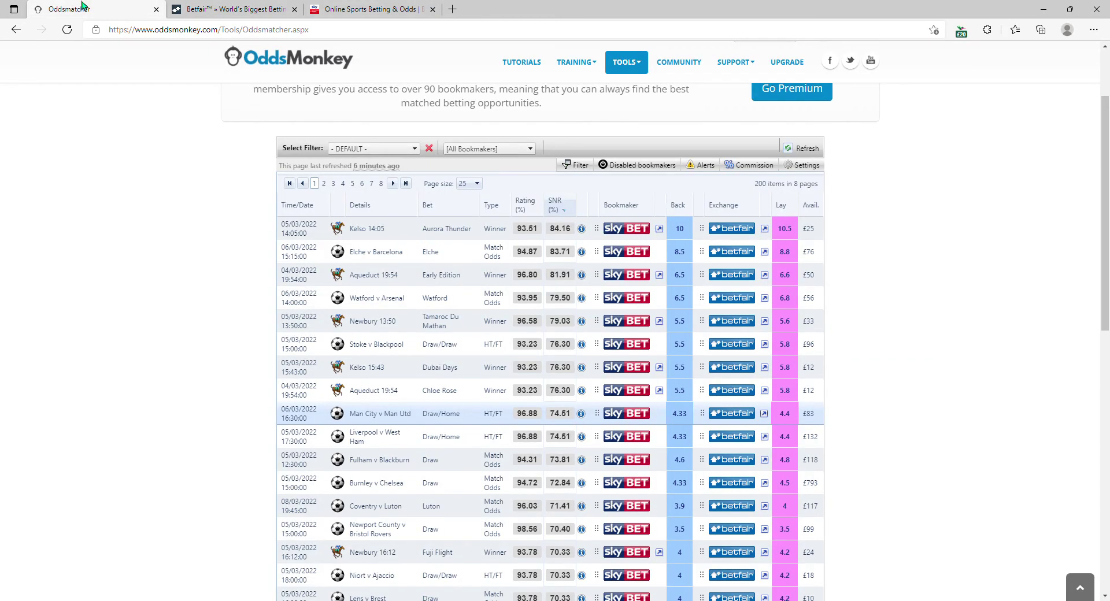
Check the Kelso 14:05 Aurora Thunder calculation as a normal £20 bet and a £10 stake-not-returned free bet, and close it
{"action": "left_click", "coordinate": [582, 230]}
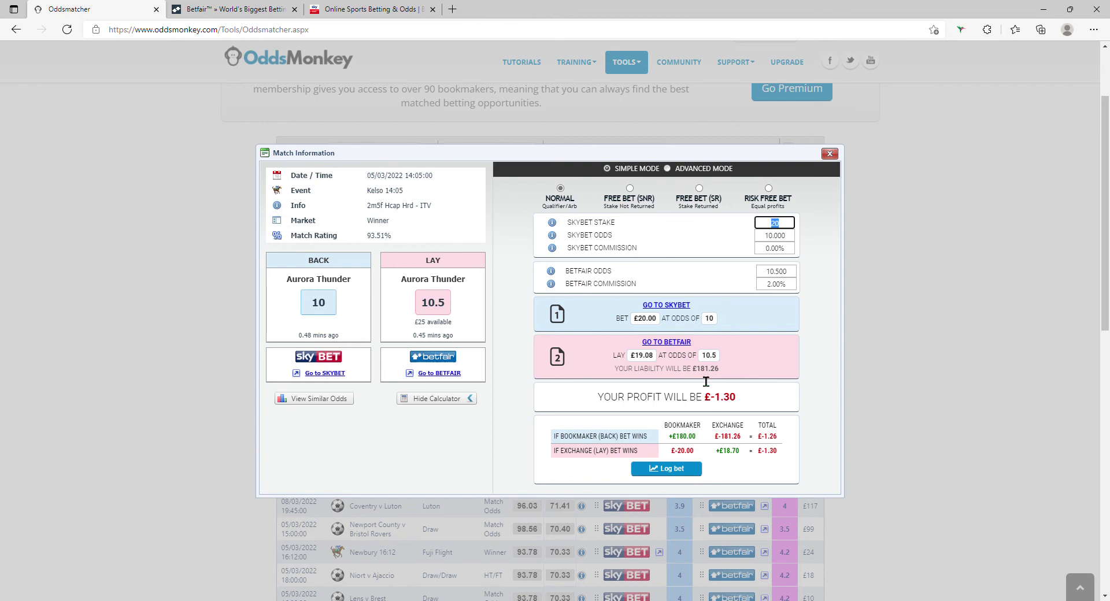
{"action": "left_click", "coordinate": [828, 153]}
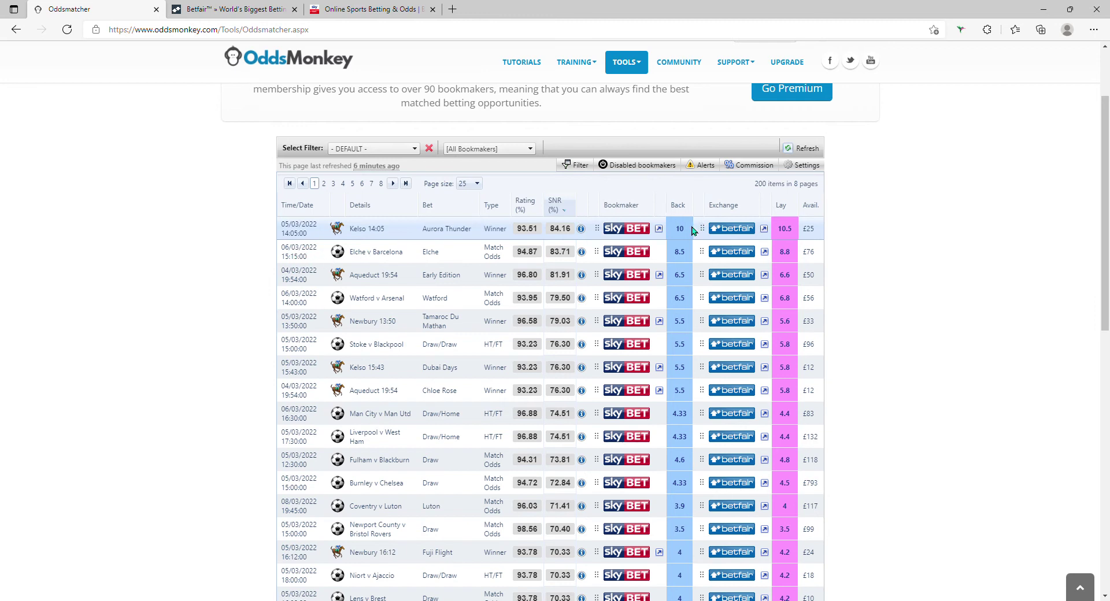
{"action": "left_click", "coordinate": [581, 229]}
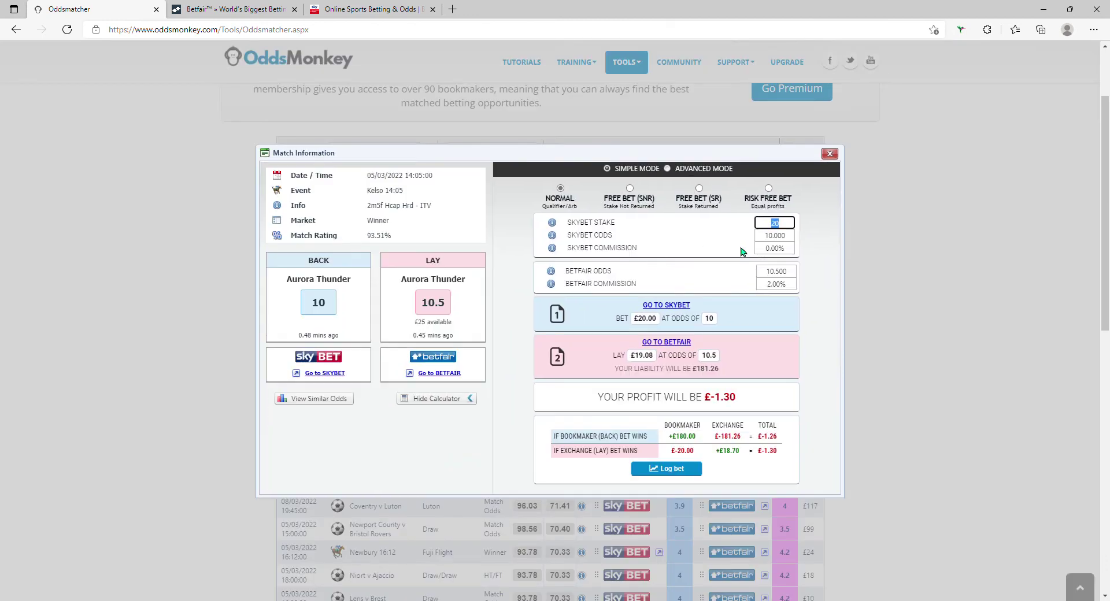
{"action": "left_click", "coordinate": [633, 200]}
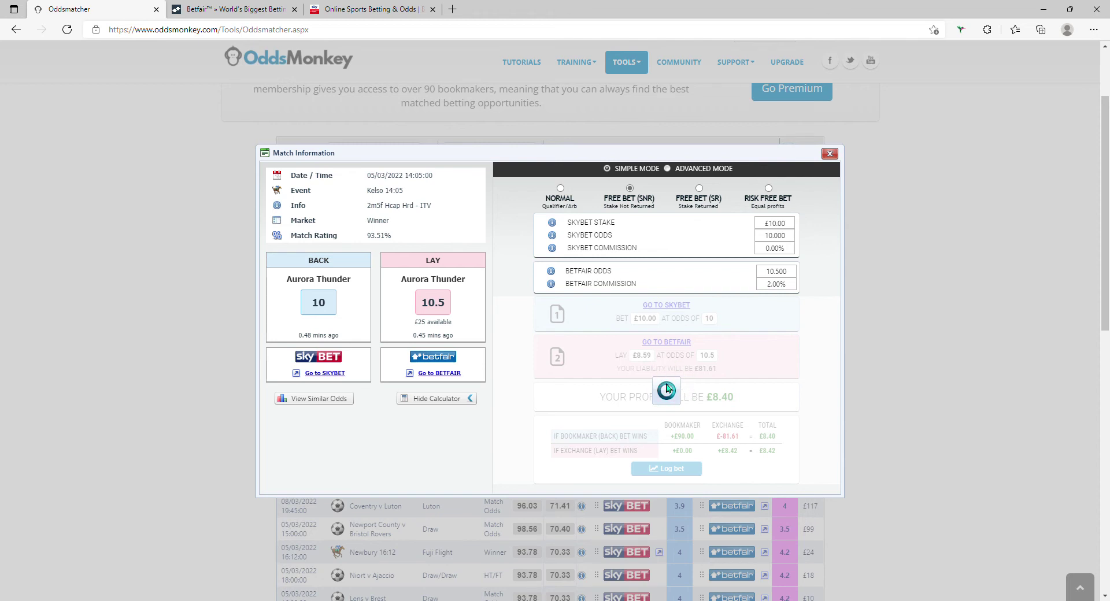
{"action": "left_click", "coordinate": [829, 153]}
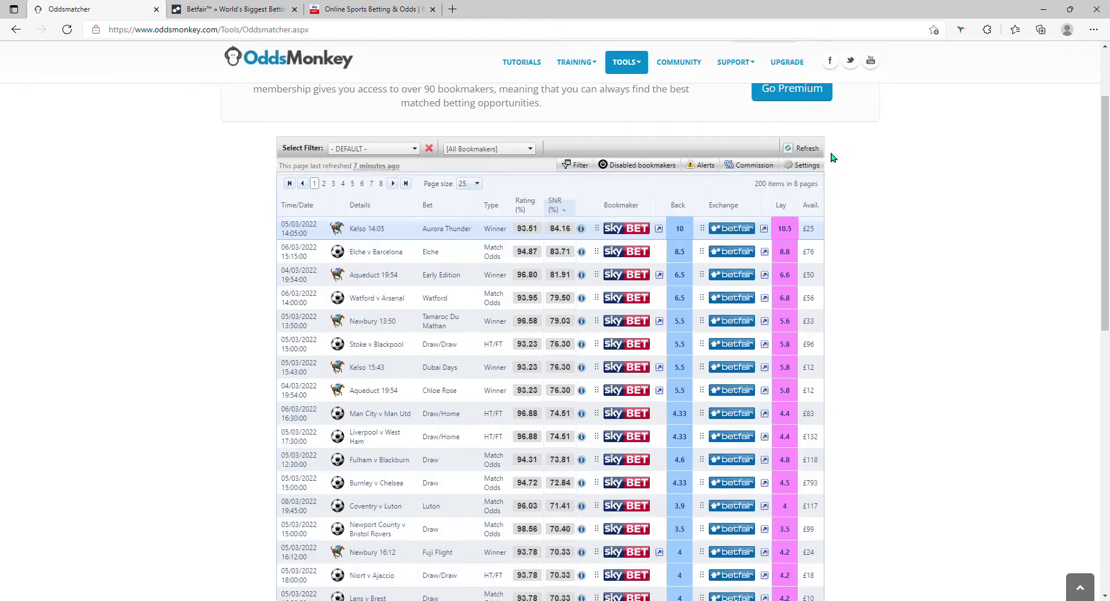
Refresh the Oddsmatcher and calculate a £10 stake-not-returned free bet on Aurora Thunder in the Kelso 14:05
{"action": "left_click", "coordinate": [795, 149]}
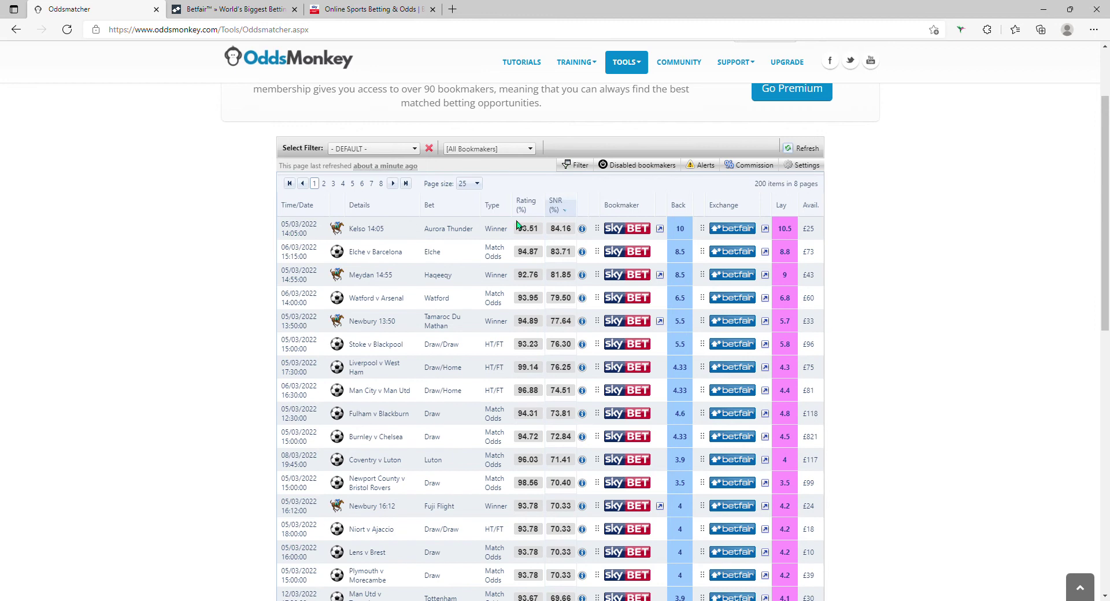
{"action": "left_click", "coordinate": [589, 229]}
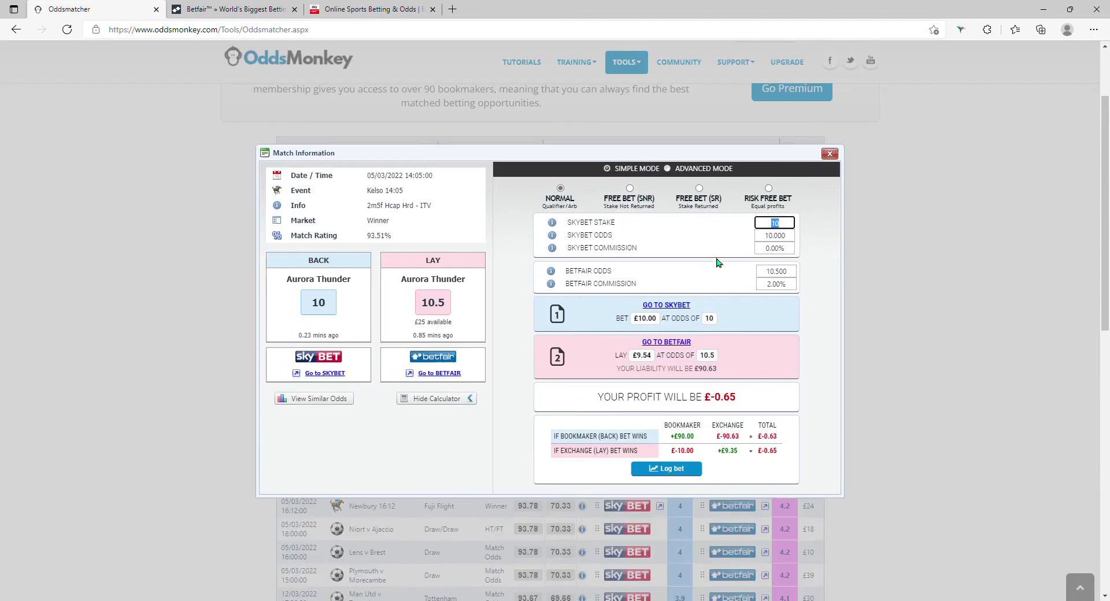
{"action": "left_click", "coordinate": [630, 188]}
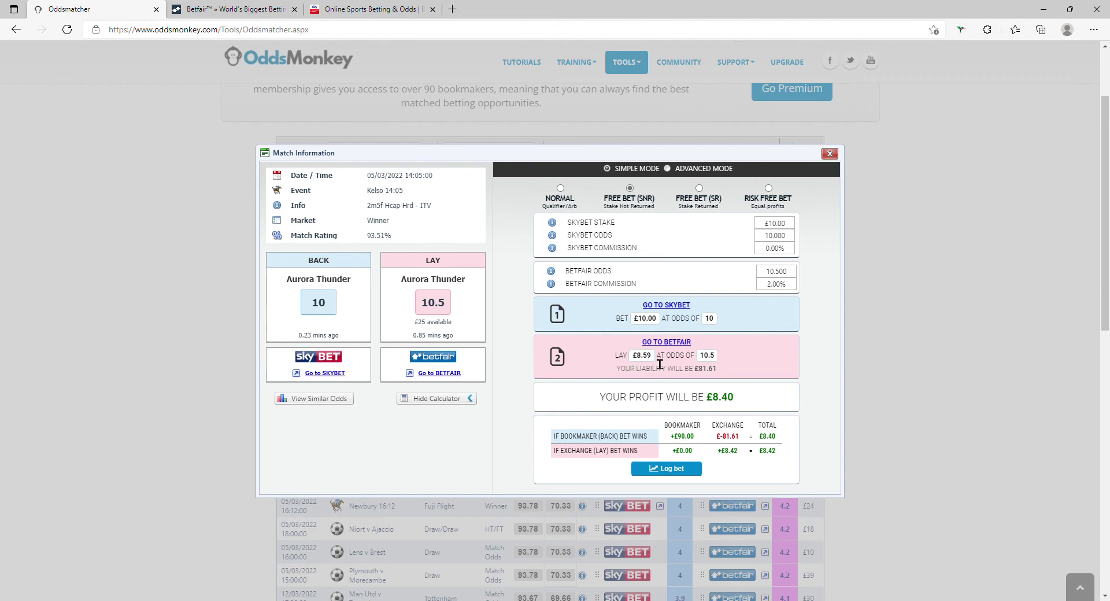
{"action": "left_click_drag", "start_coordinate": [659, 364], "coordinate": [632, 368]}
{"action": "left_click", "coordinate": [755, 363]}
Open the Aurora Thunder bet on Sky Bet from the calculator and apply one £10 free bet to it in the bet slip
{"action": "left_click", "coordinate": [682, 308]}
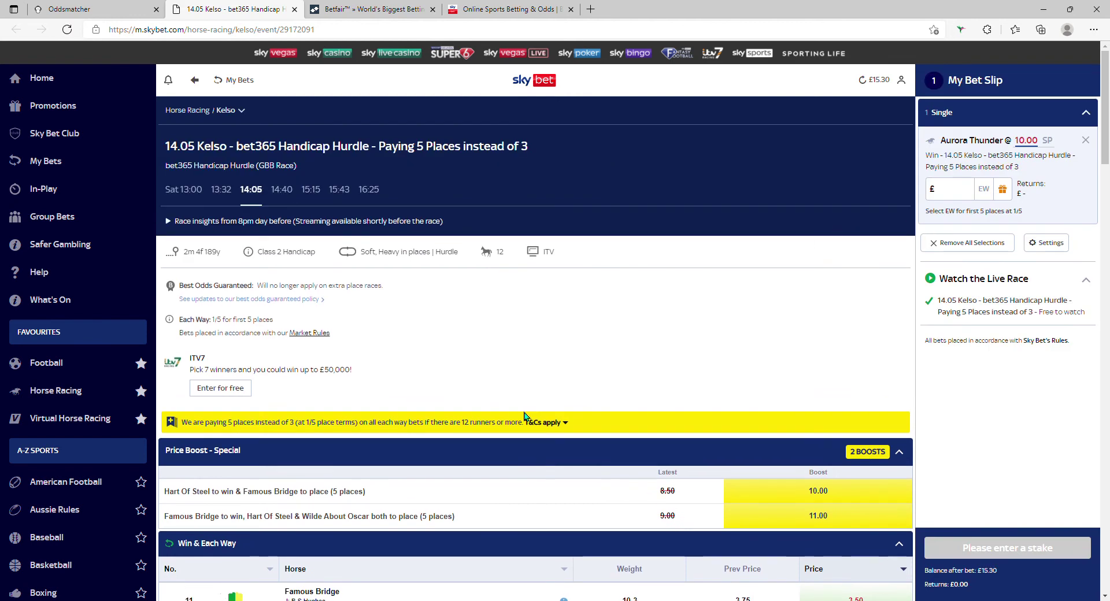
{"action": "scroll", "coordinate": [528, 416], "scroll_direction": "down", "scroll_amount": 1}
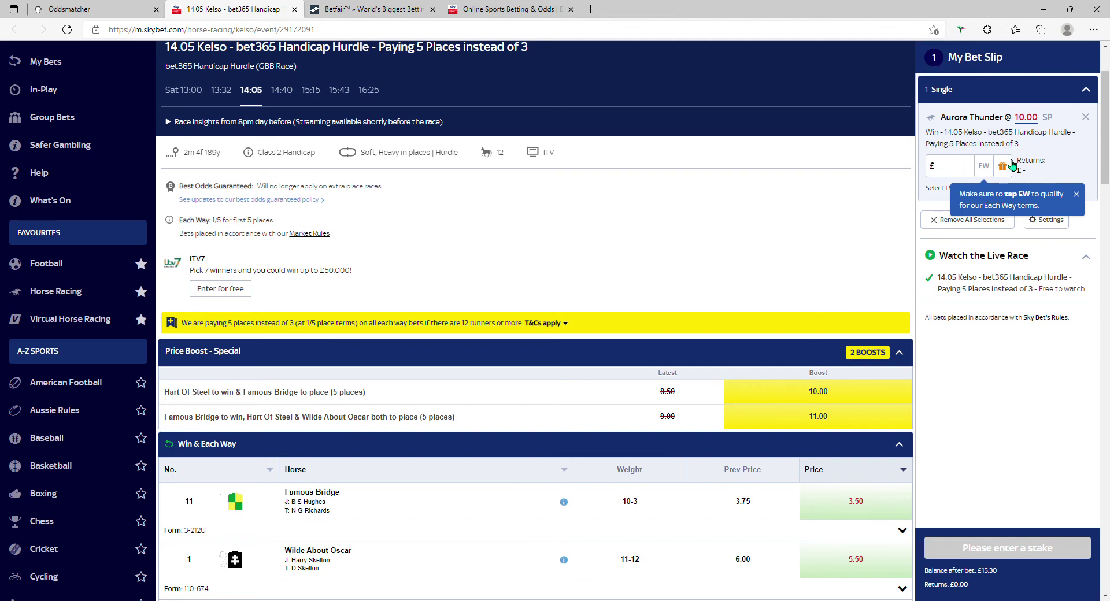
{"action": "left_click", "coordinate": [1076, 196]}
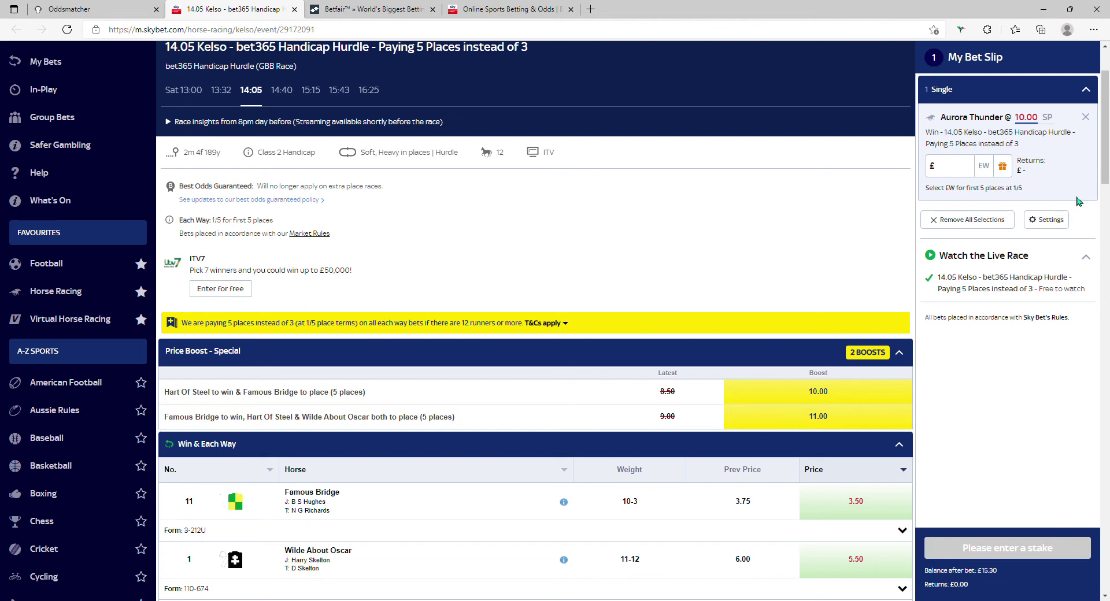
{"action": "left_click", "coordinate": [1003, 168]}
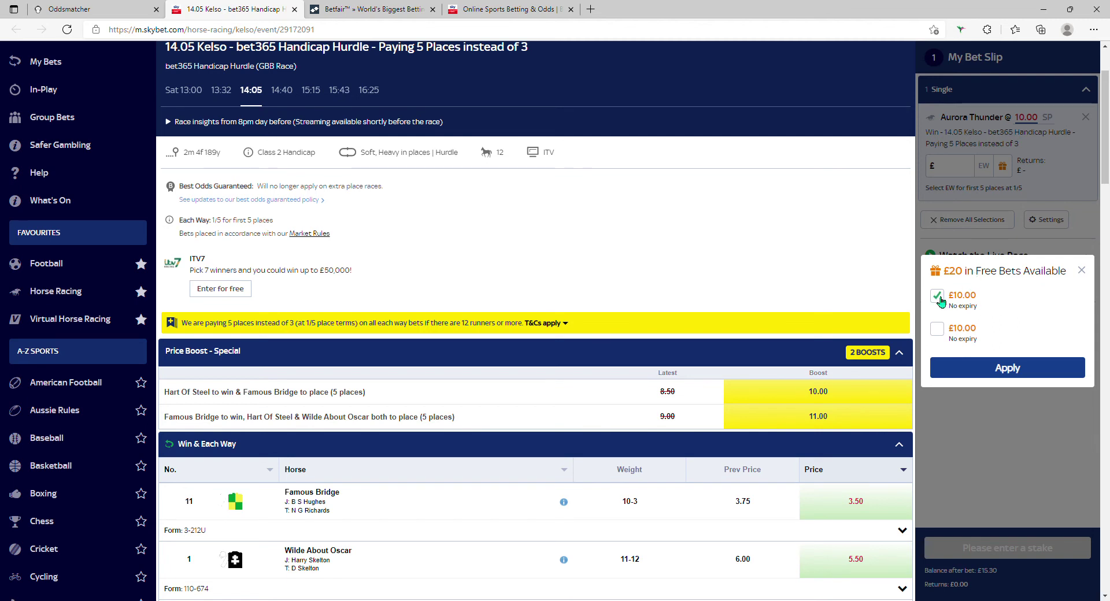
{"action": "left_click", "coordinate": [981, 370]}
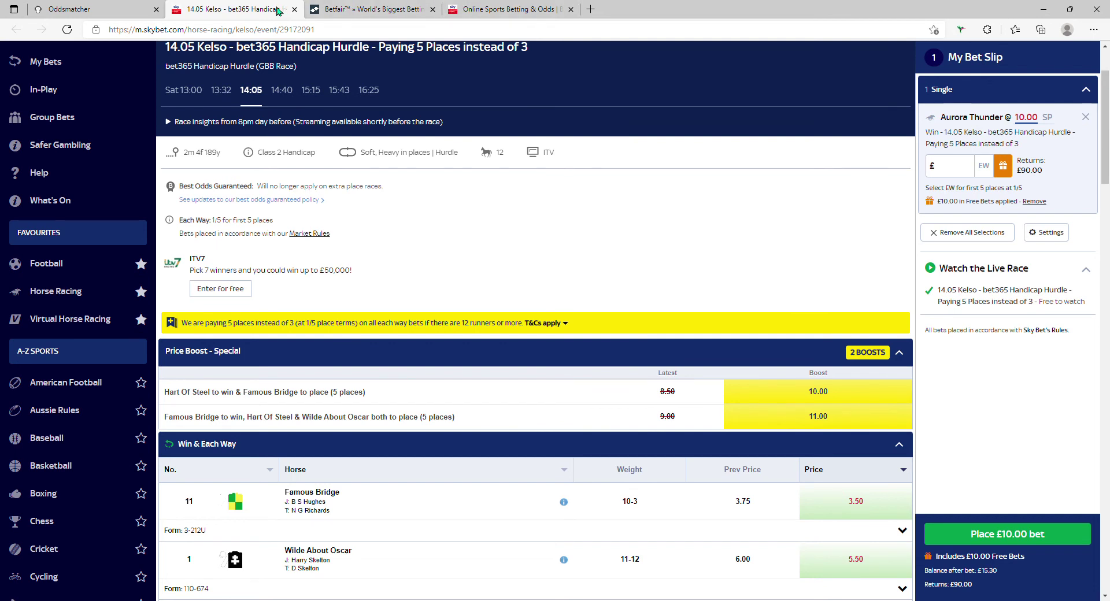
Open the Kelso 14:05 market on Betfair from the Oddsmatcher and prepare a lay bet on Aurora Thunder at 10.5 with an 8.59 stake
{"action": "left_click", "coordinate": [115, 10]}
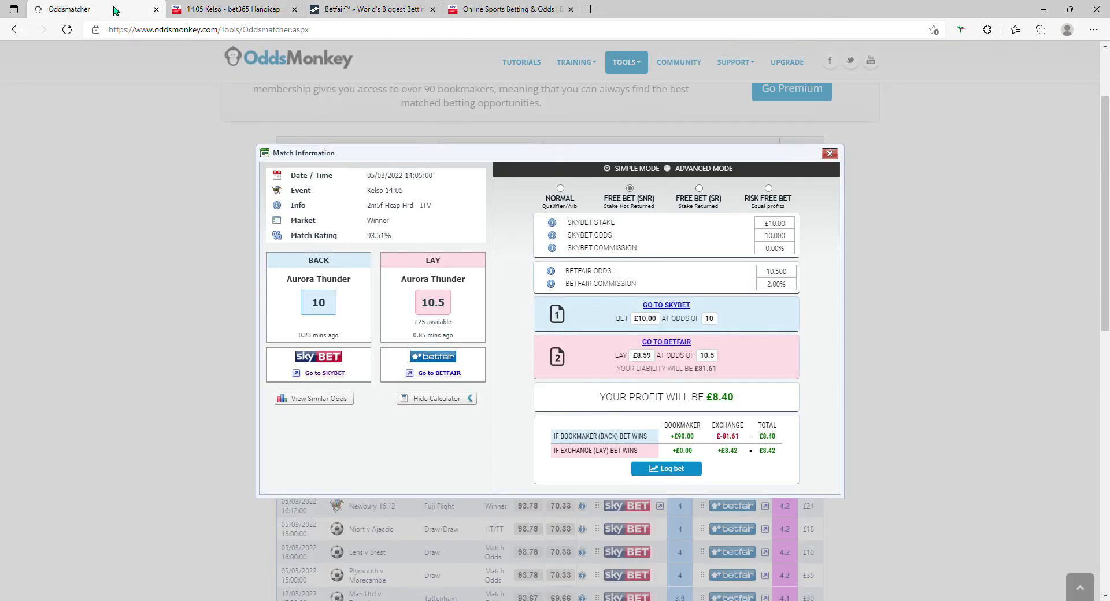
{"action": "left_click", "coordinate": [676, 343]}
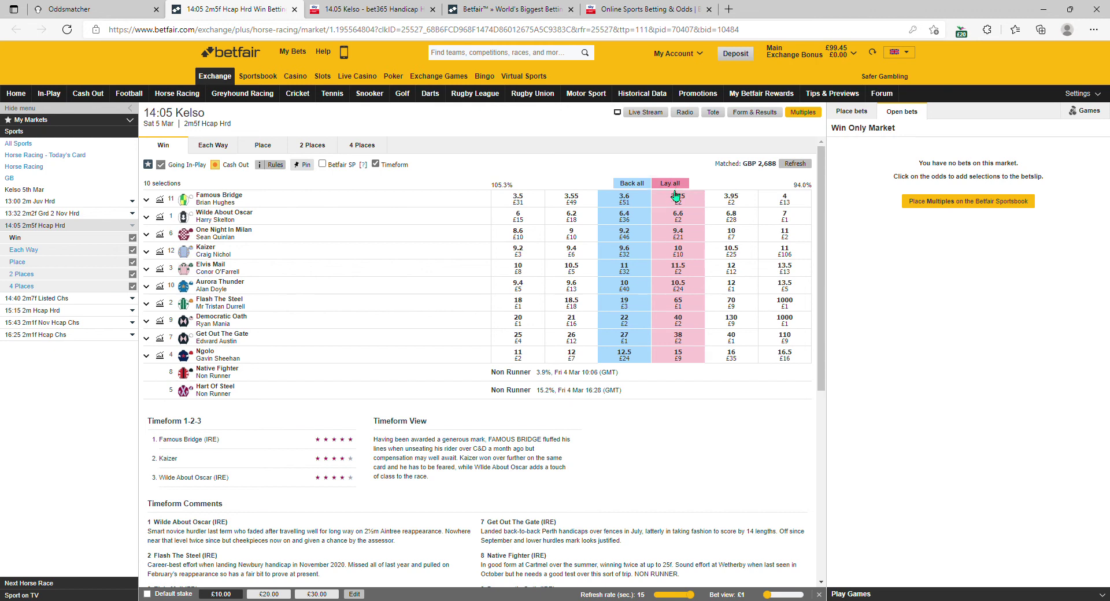
{"action": "left_click", "coordinate": [672, 292]}
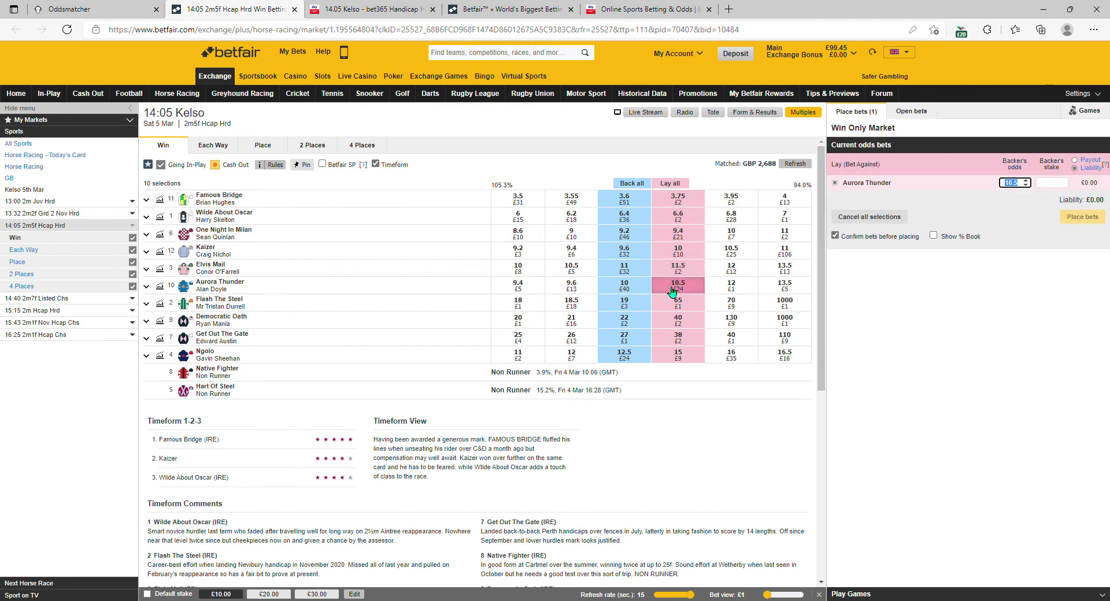
{"action": "left_click", "coordinate": [142, 12]}
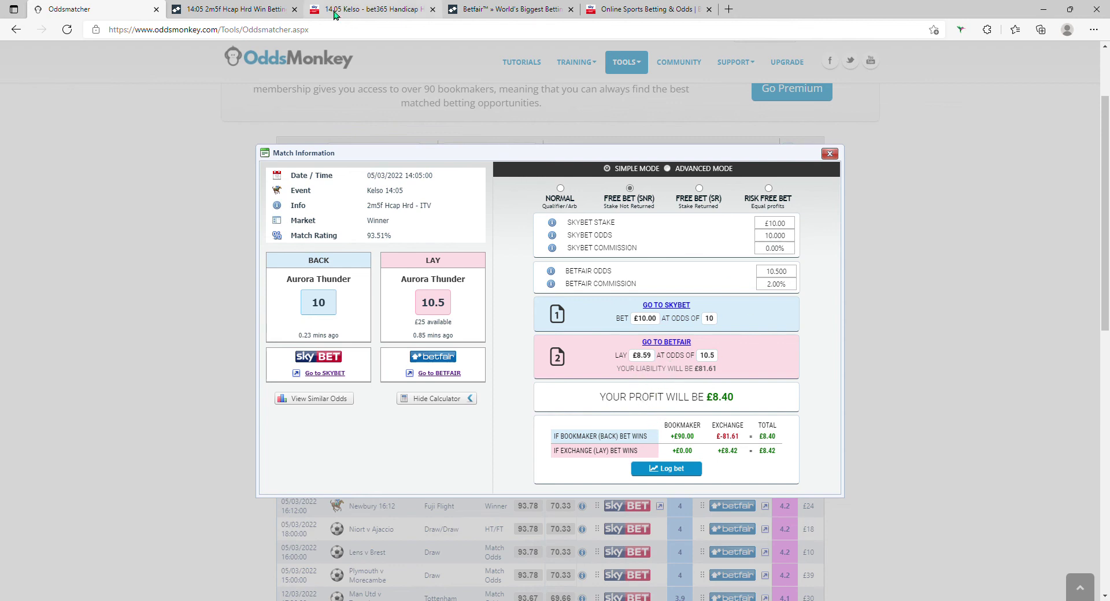
{"action": "left_click", "coordinate": [275, 5]}
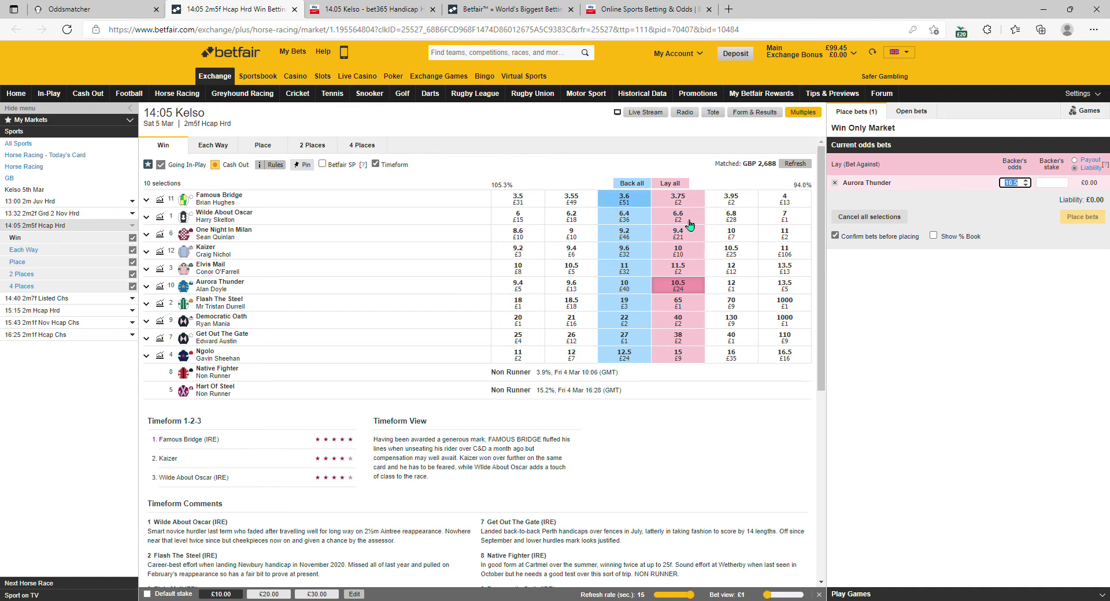
{"action": "left_click", "coordinate": [1053, 184]}
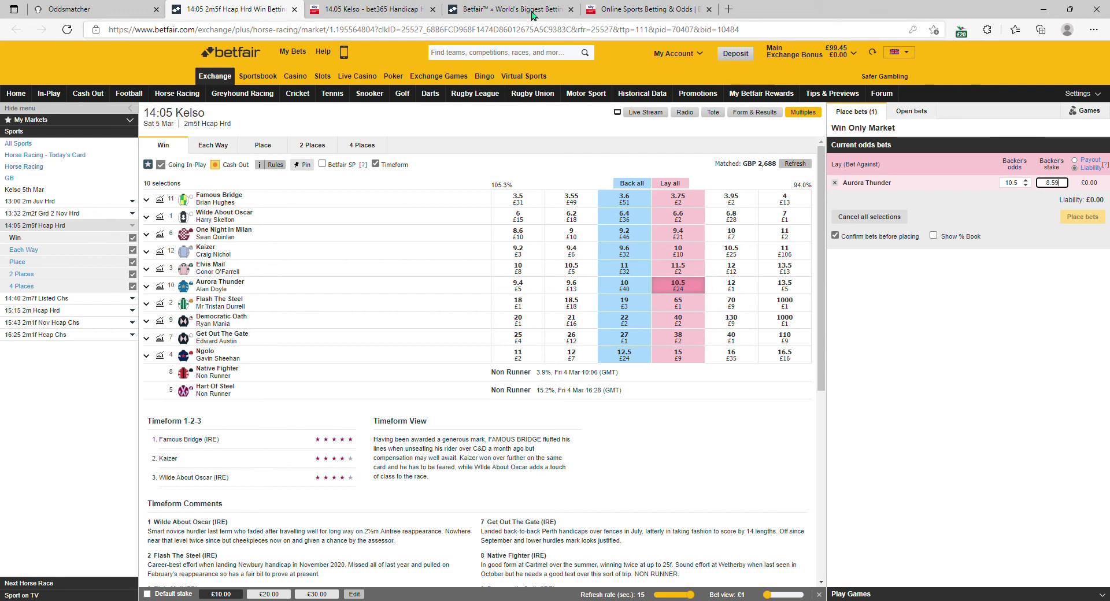
Place the £10 free bet on Aurora Thunder on Sky Bet
{"action": "left_click", "coordinate": [397, 7]}
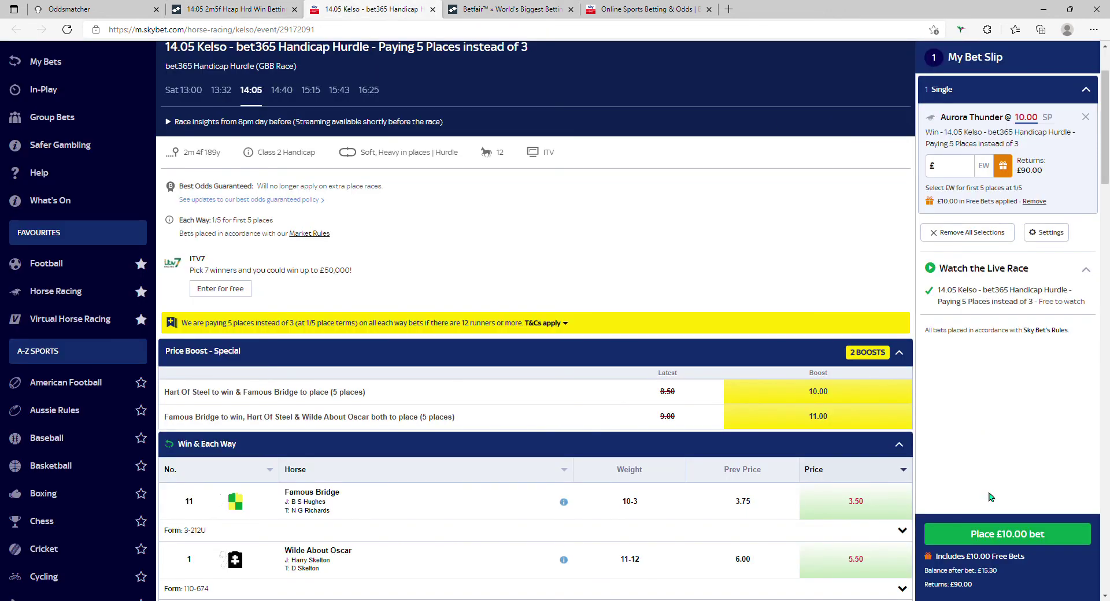
{"action": "left_click", "coordinate": [987, 536]}
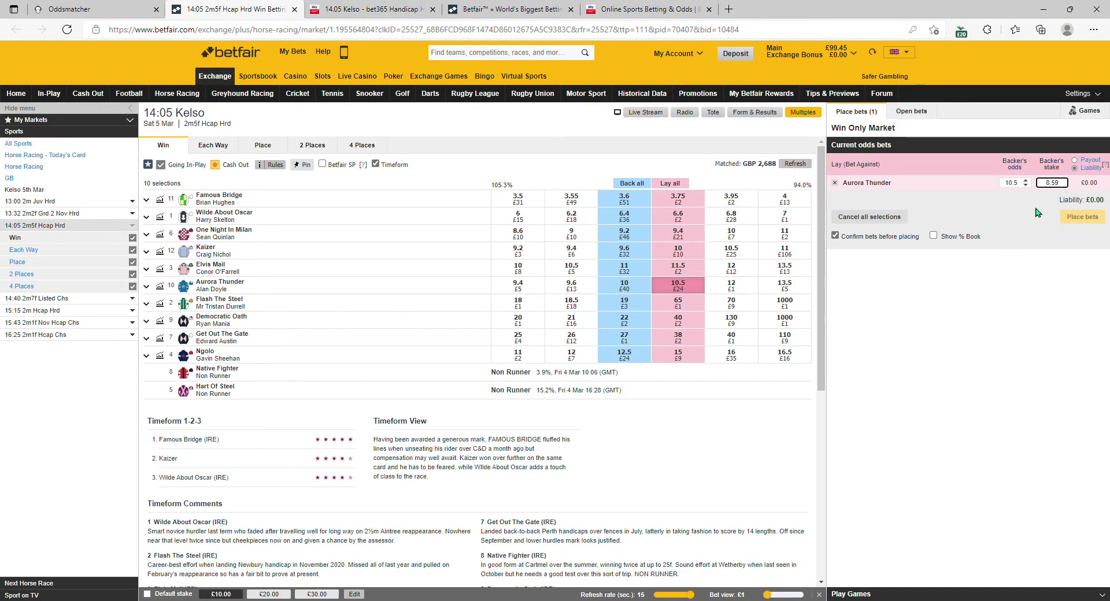
Try to place the Betfair lay bet, switch the bet slip from Liability to Payout, and reload the market page
{"action": "left_click", "coordinate": [1071, 217]}
{"action": "left_click", "coordinate": [1053, 184]}
{"action": "left_click", "coordinate": [1075, 167]}
{"action": "left_click", "coordinate": [1073, 161]}
{"action": "left_click", "coordinate": [67, 29]}
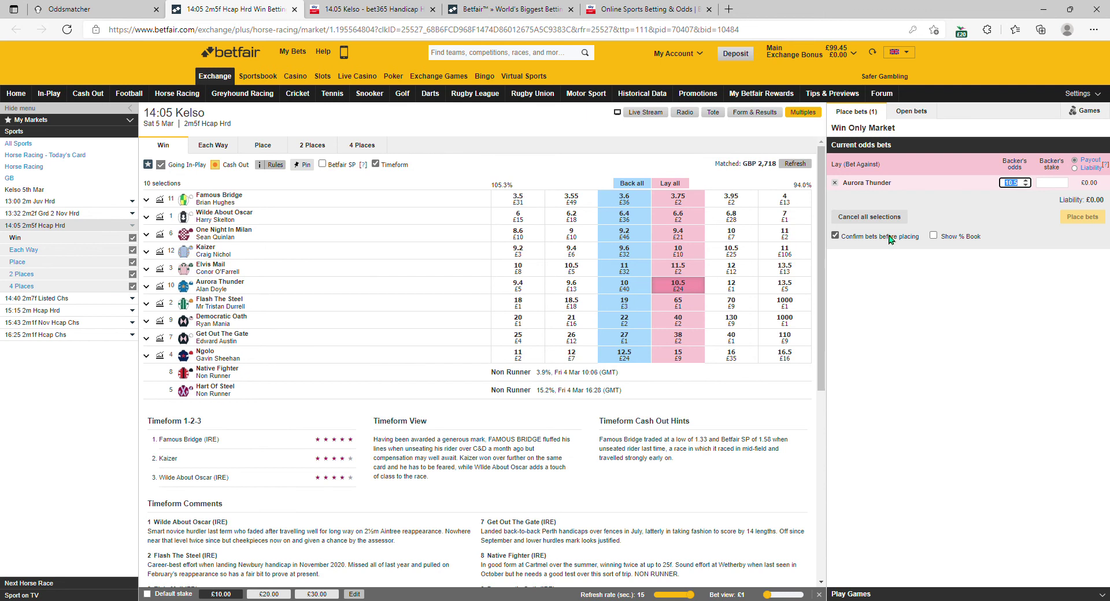
Set the backer's stake to 8.59 for the Aurora Thunder lay at 10.5, and place and confirm the bet
{"action": "left_click", "coordinate": [1051, 187]}
{"action": "type", "text": "8"}
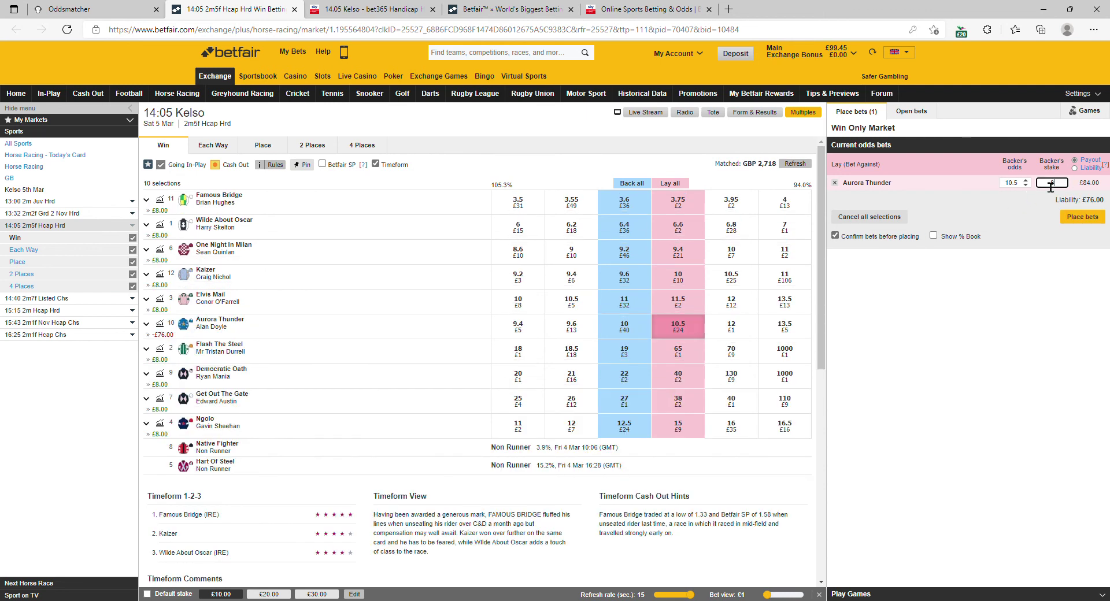
{"action": "type", "text": ".59"}
{"action": "key", "text": "Tab"}
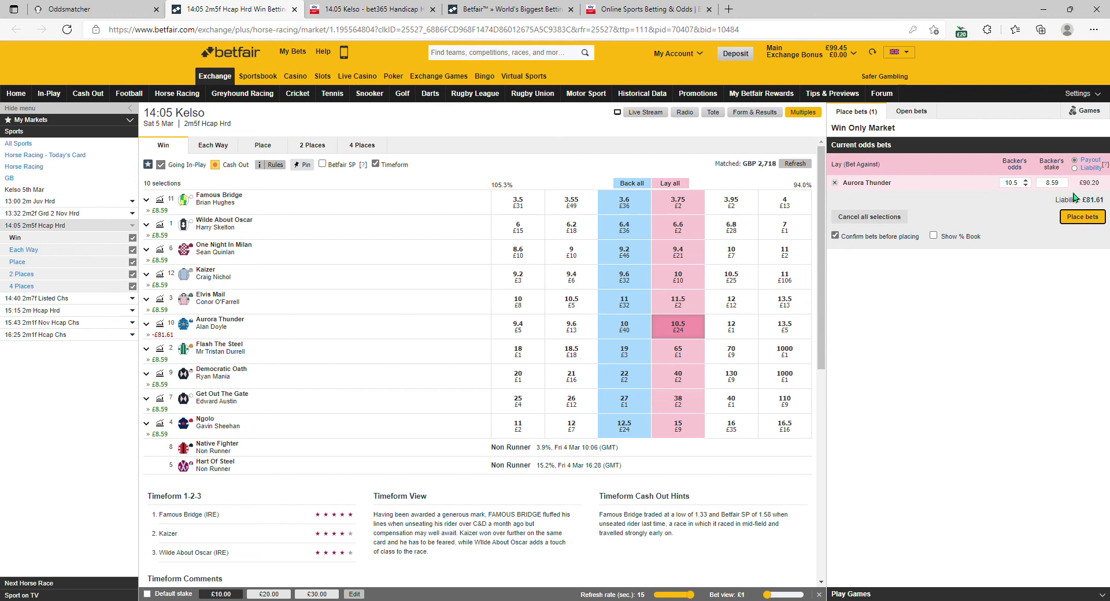
{"action": "left_click", "coordinate": [1071, 224]}
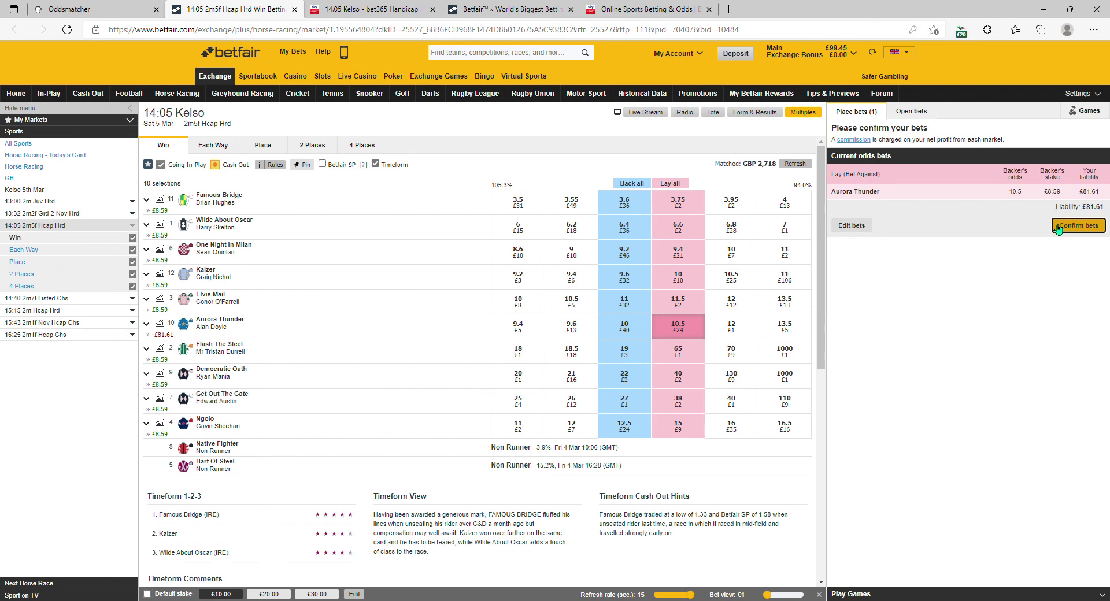
{"action": "left_click", "coordinate": [1065, 230]}
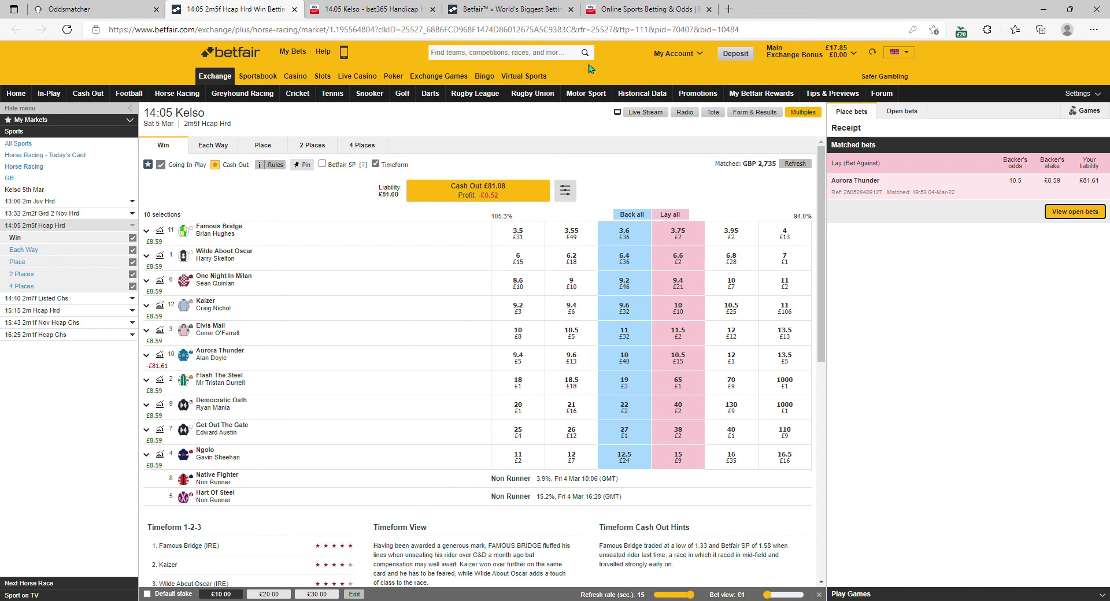
Log the Aurora Thunder bet from the Oddsmatcher calculator and open the Profit Tracker
{"action": "left_click", "coordinate": [127, 10]}
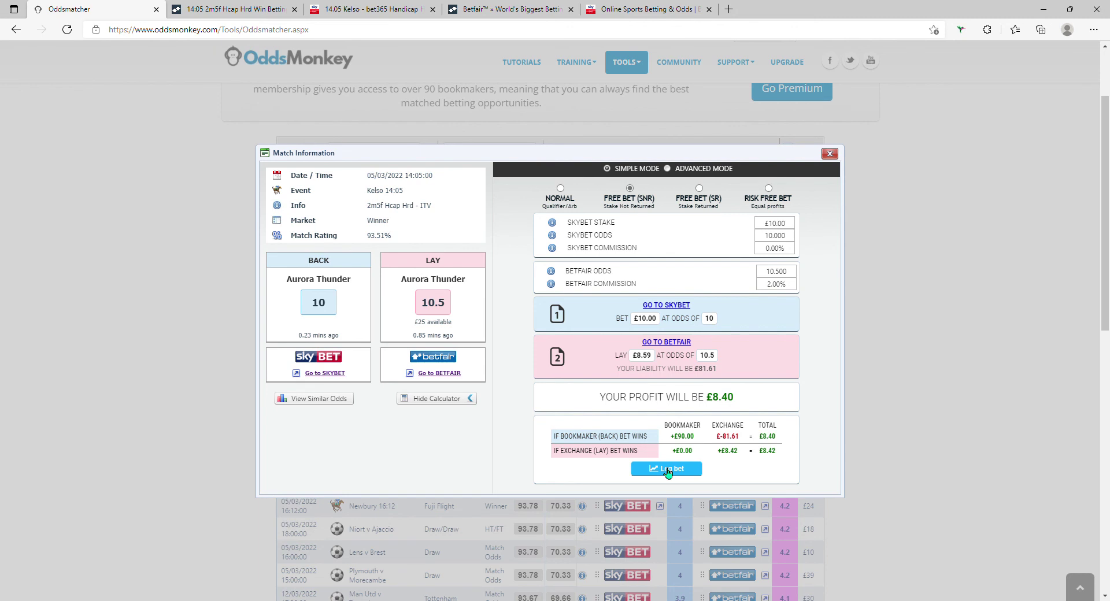
{"action": "left_click", "coordinate": [666, 471]}
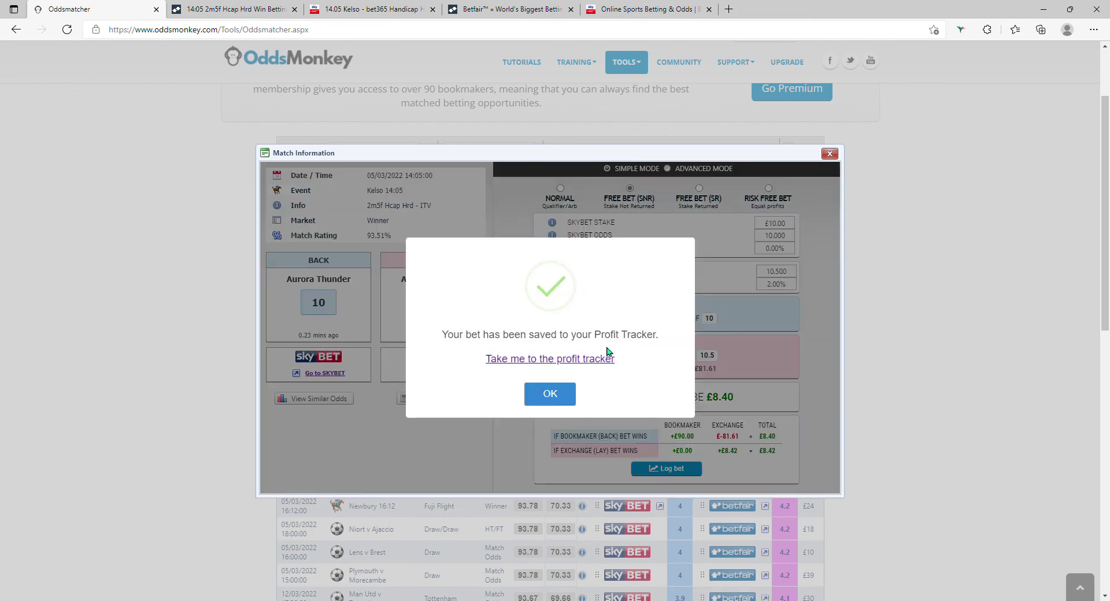
{"action": "left_click", "coordinate": [579, 359]}
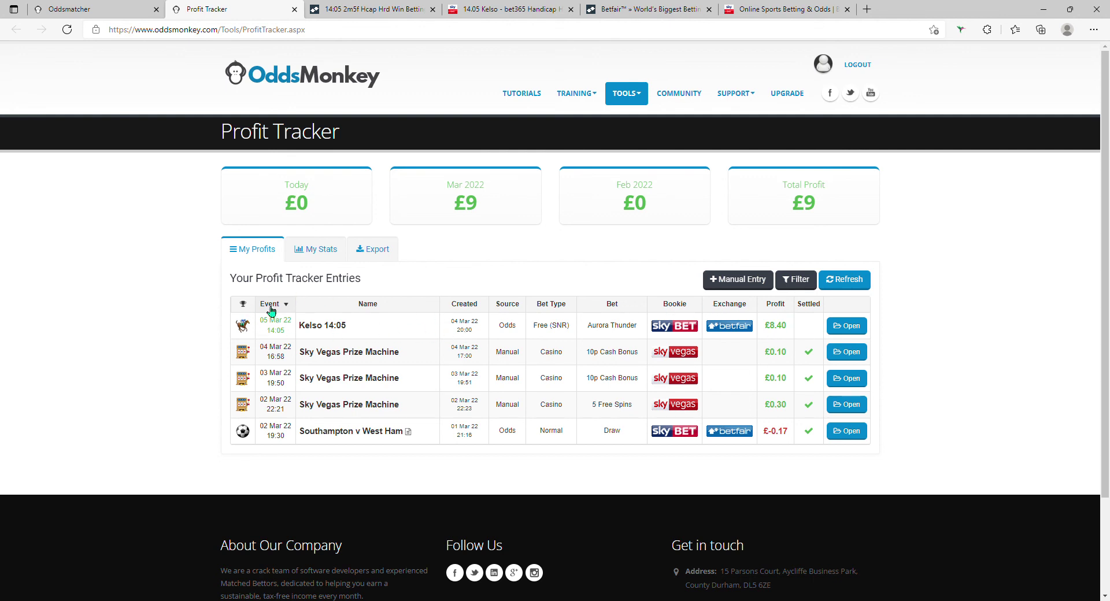
Review both settlement outcomes for the Kelso 14:05 entry, cancel without settling the bet, and close the entry
{"action": "left_click", "coordinate": [841, 329]}
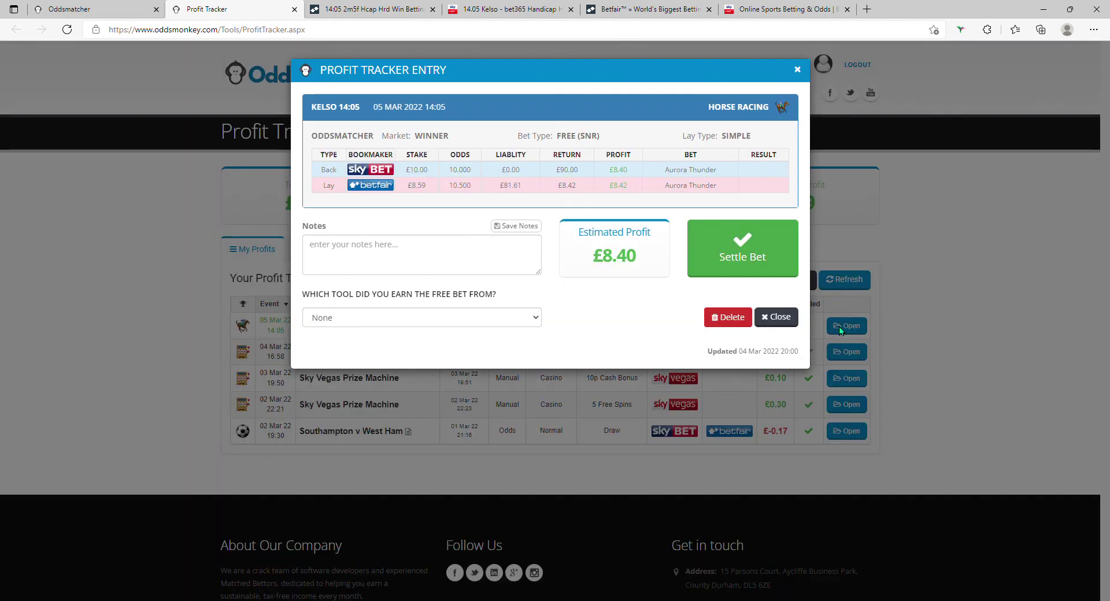
{"action": "left_click", "coordinate": [737, 263]}
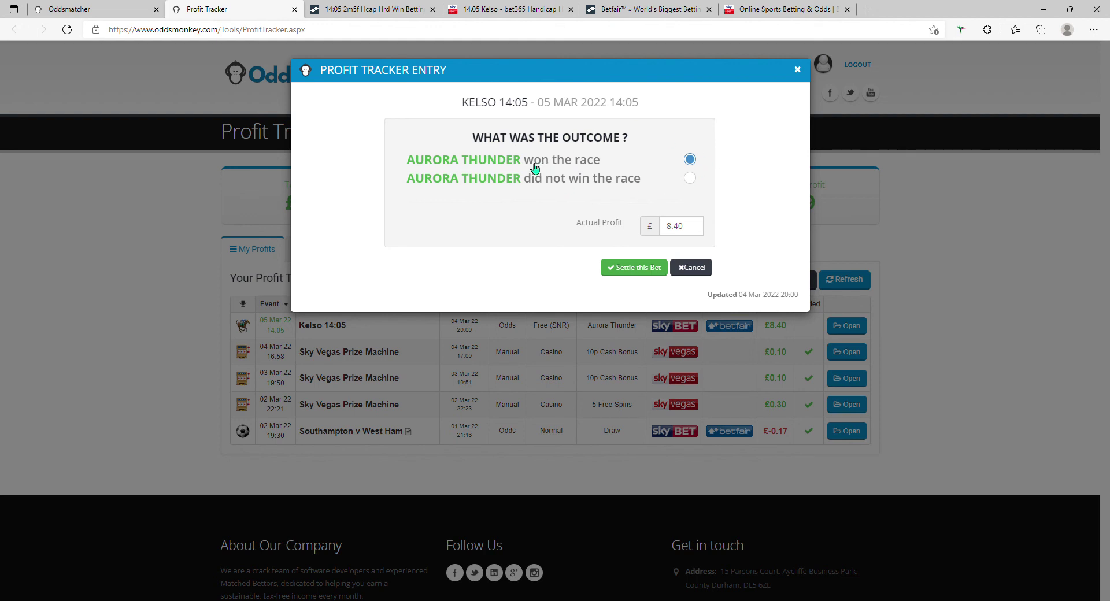
{"action": "left_click", "coordinate": [538, 182]}
{"action": "left_click", "coordinate": [692, 161]}
{"action": "left_click", "coordinate": [693, 270]}
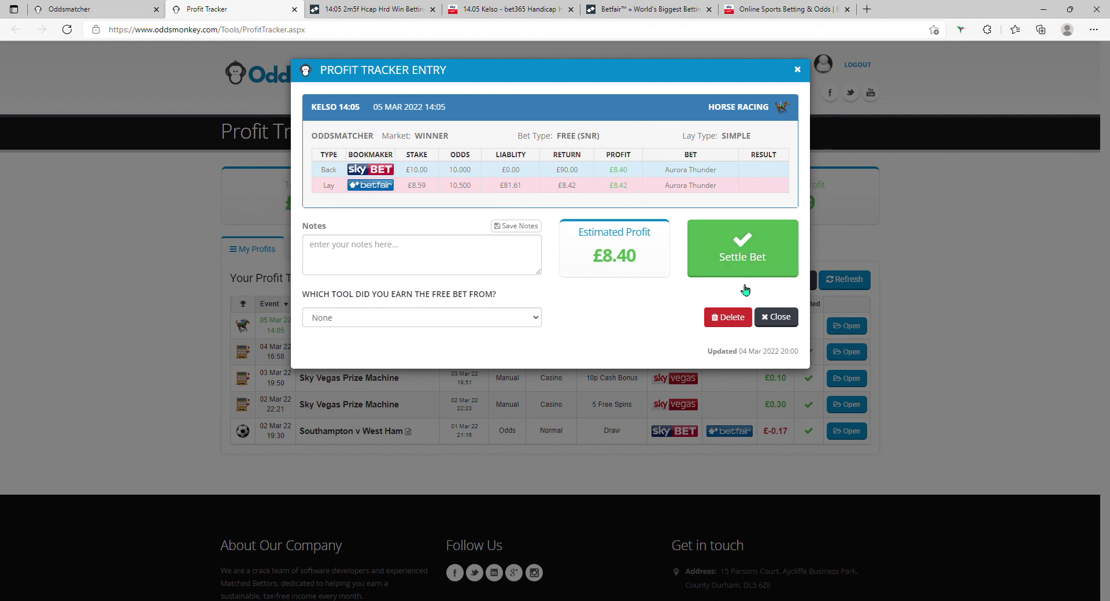
{"action": "left_click", "coordinate": [773, 317]}
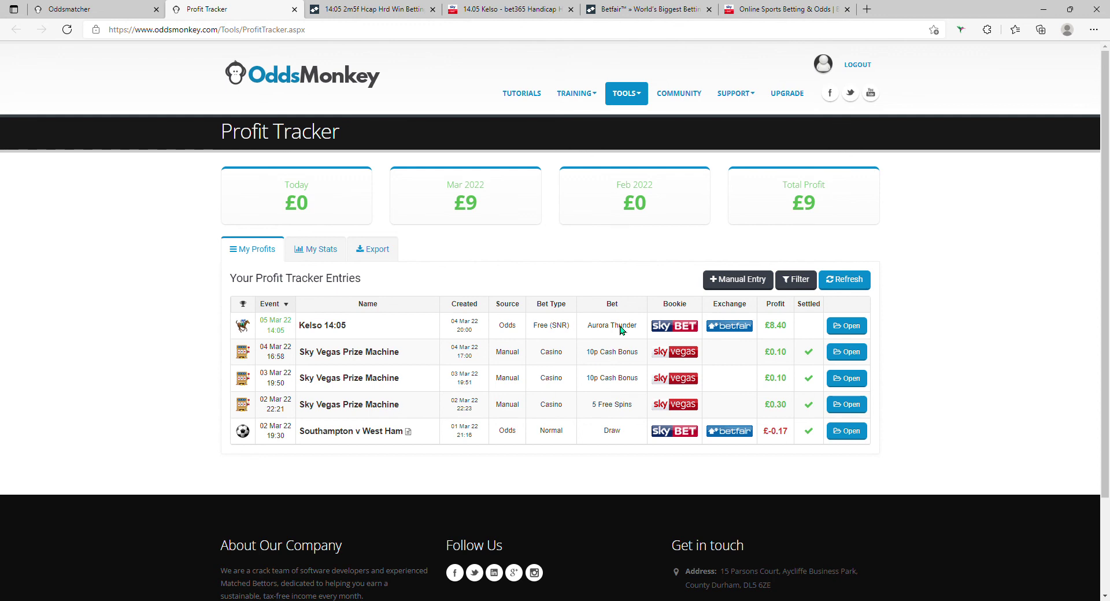
View the Tutorials Dashboard, the overall profit on the Oddsmatcher and the Profit Tracker entries, and return to the tutorials
{"action": "left_click", "coordinate": [519, 98]}
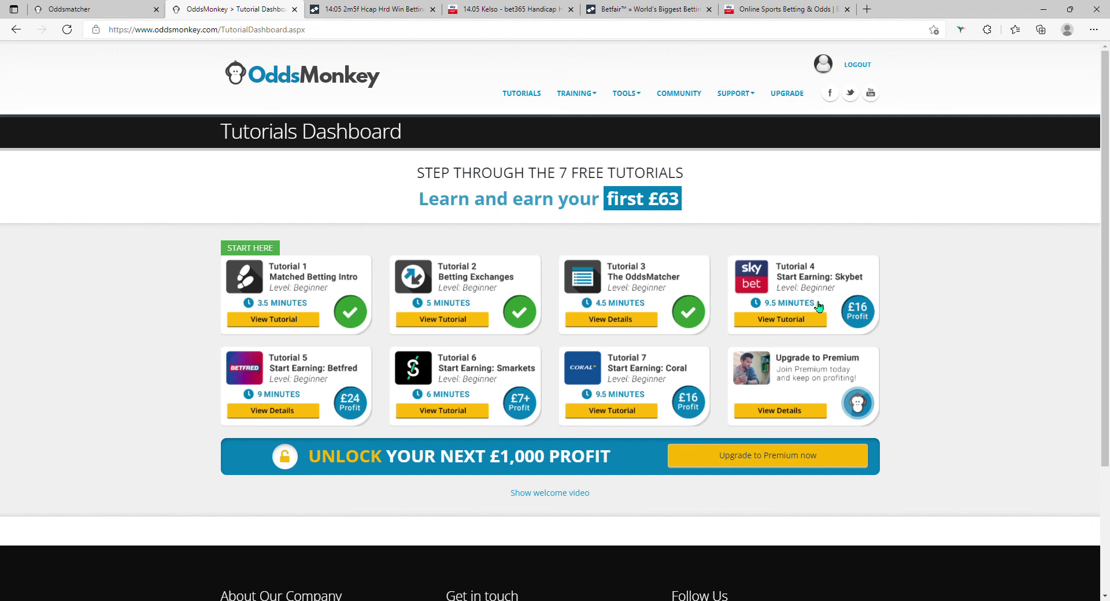
{"action": "mouse_move", "coordinate": [620, 104]}
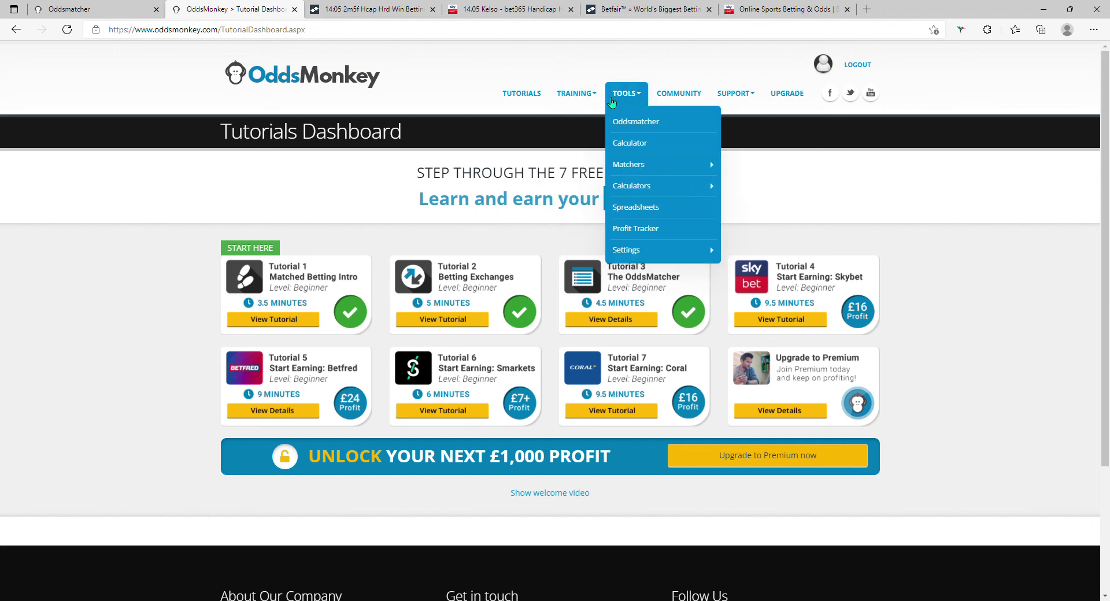
{"action": "left_click", "coordinate": [626, 124]}
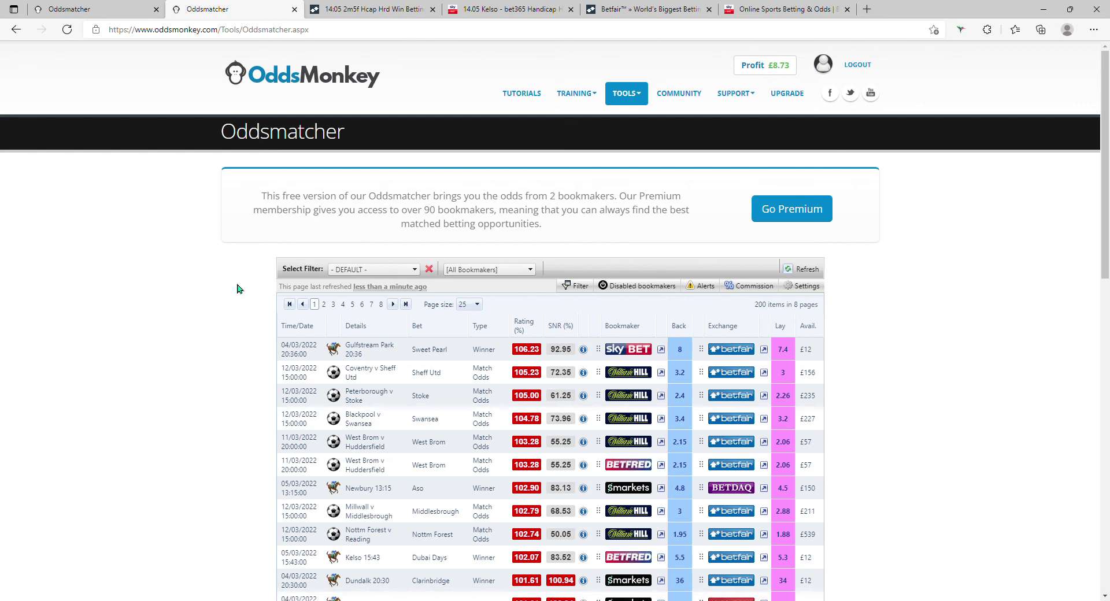
{"action": "left_click", "coordinate": [780, 75]}
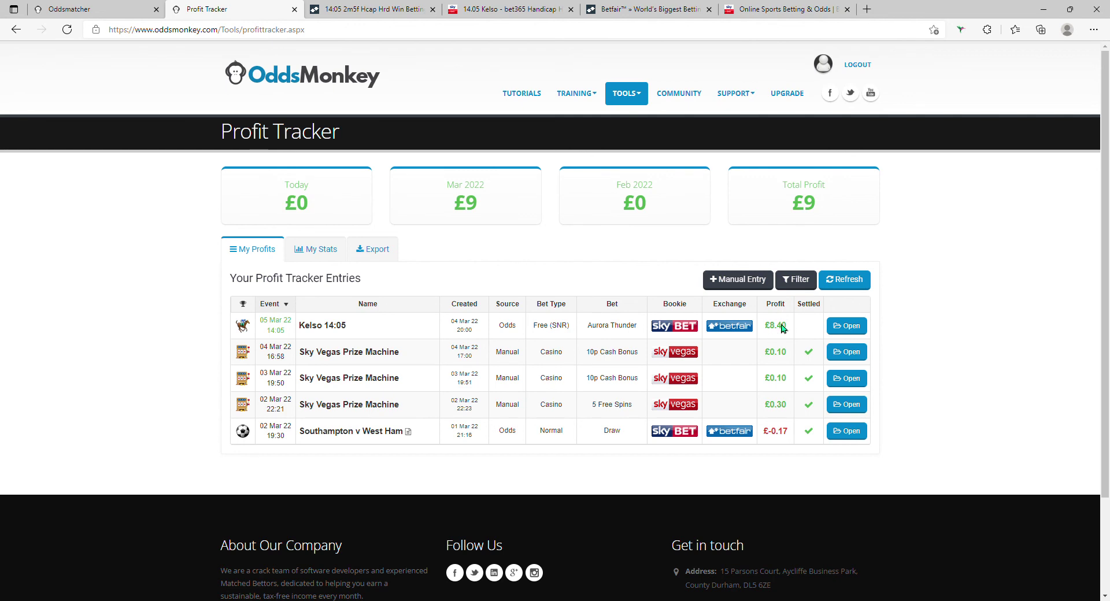
{"action": "left_click", "coordinate": [520, 95]}
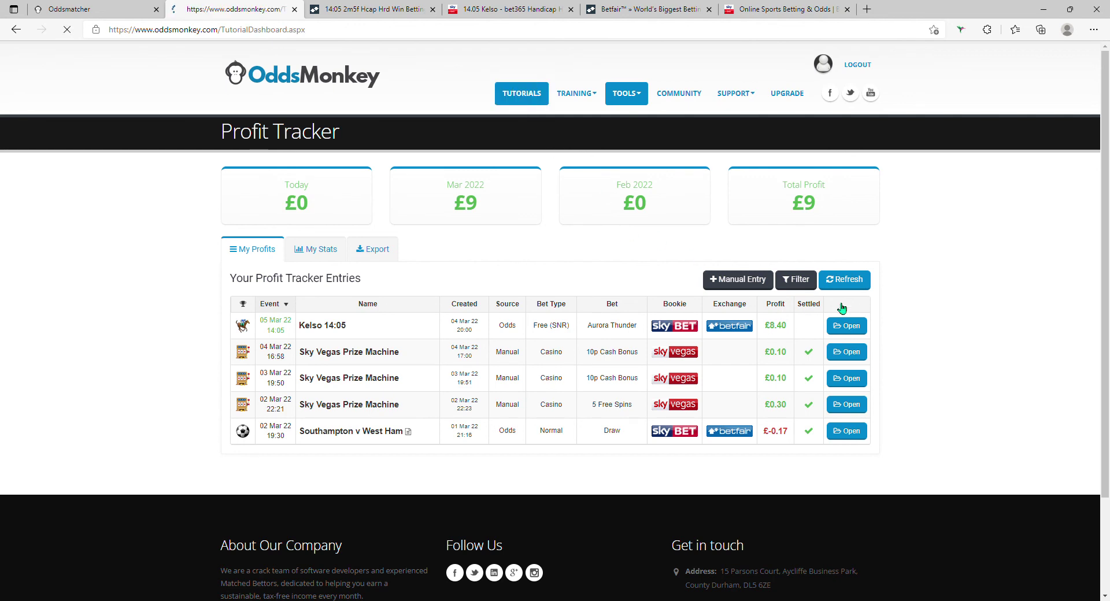